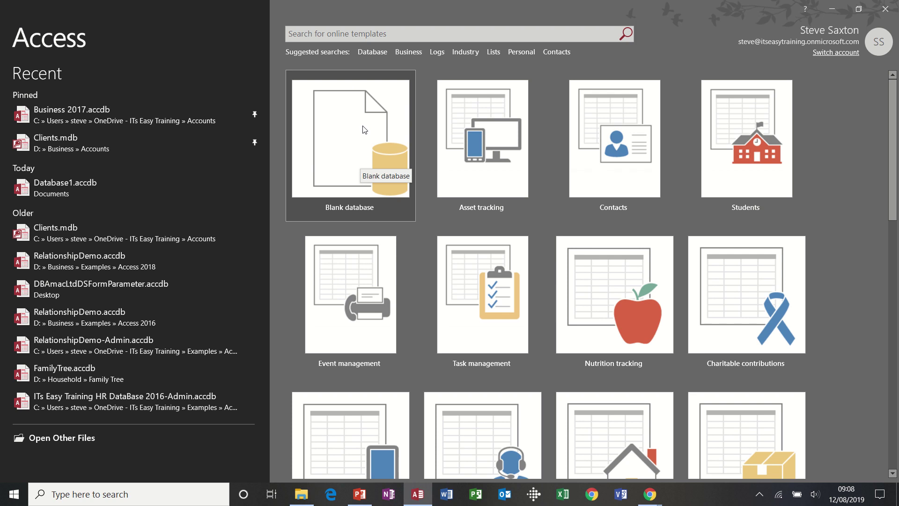
Step: Create a new blank database named MilitaryRecords
click(331, 146)
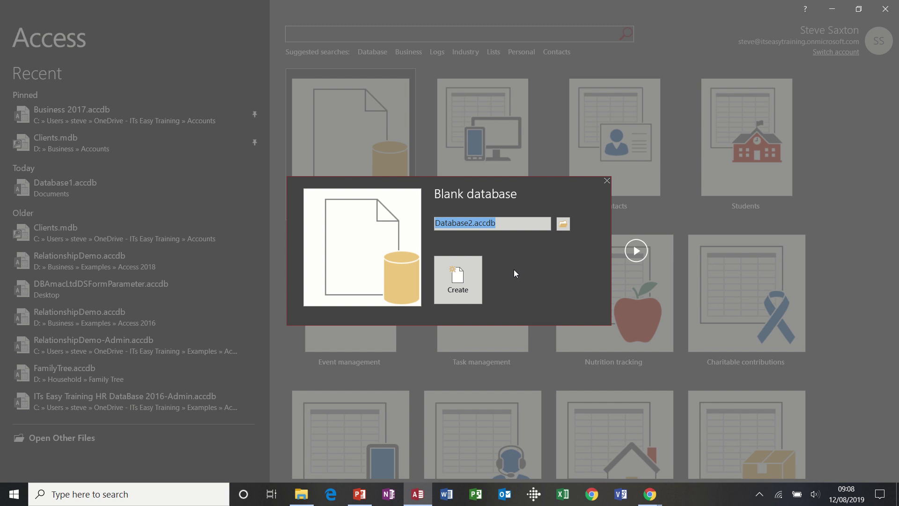
text(Military)
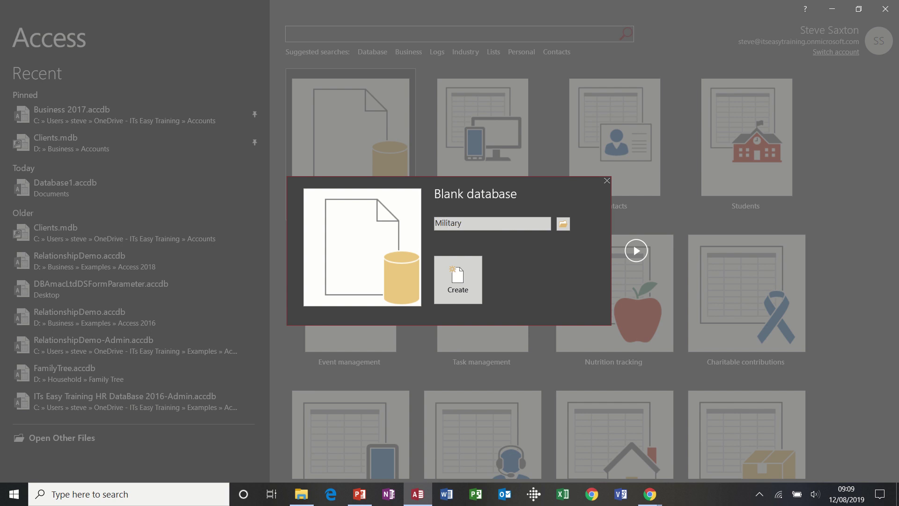
text(REcords)
click(471, 222)
key(BackSpace)
text(e)
click(463, 269)
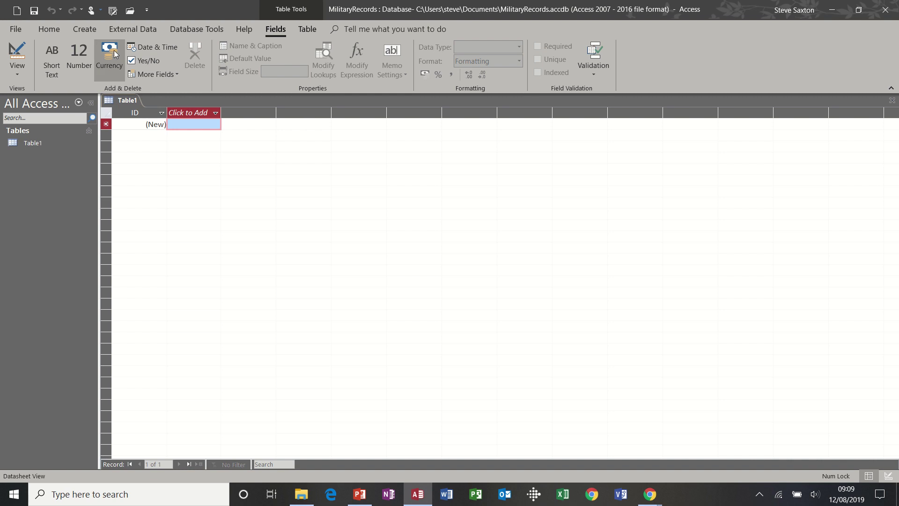
Step: Switch the new table to Design View, saving it as TblACompany
click(216, 114)
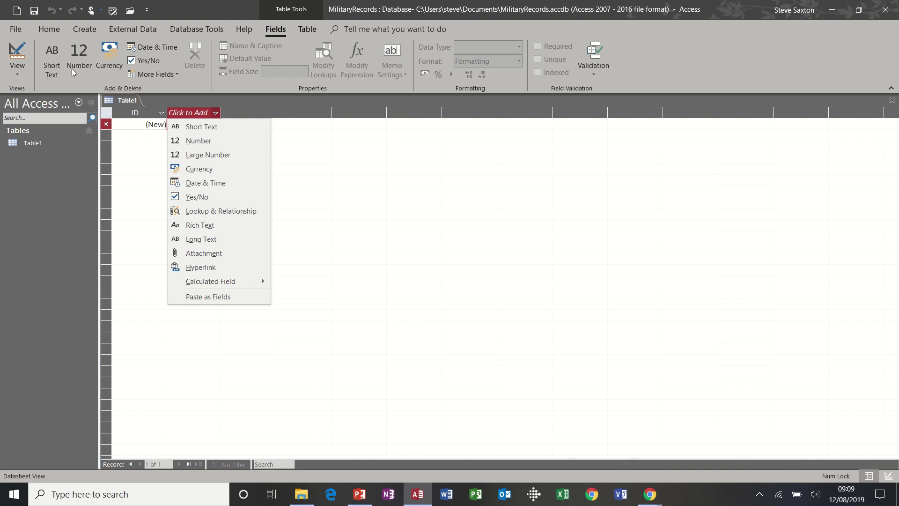
click(19, 54)
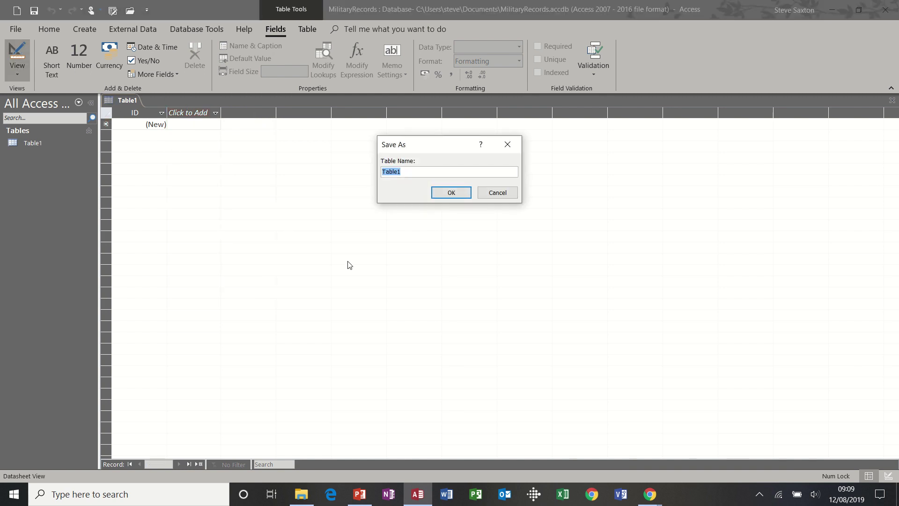
drag(399, 158, 344, 190)
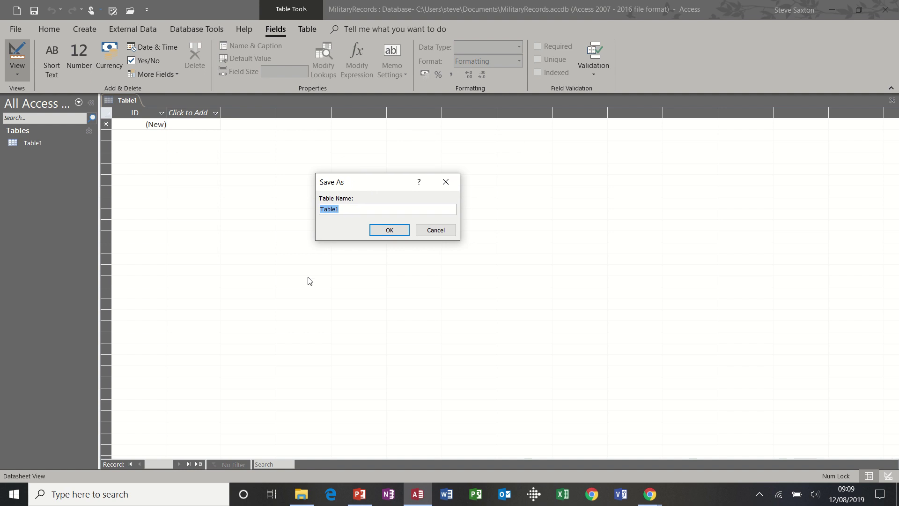
text(TblACompany)
click(389, 230)
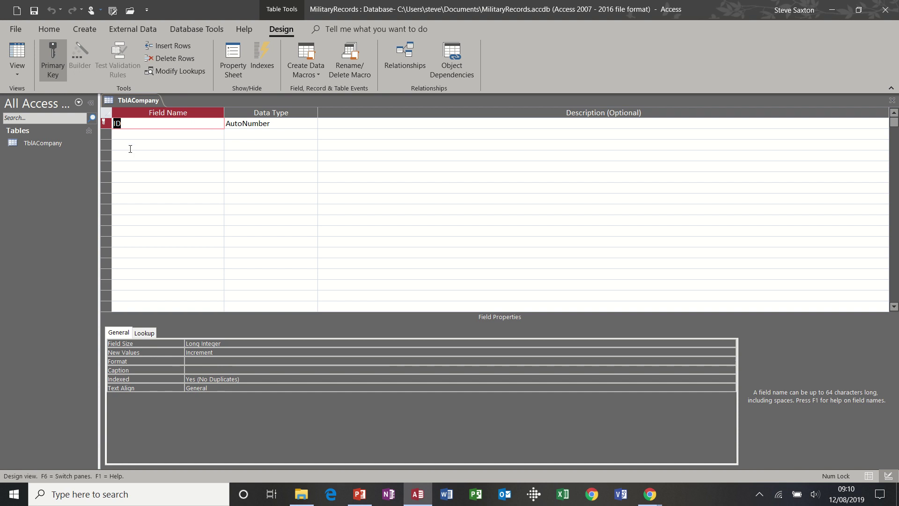
Step: Rename the primary key field ID as ArmyNumber and set its data type to Short Text
text(Am)
key(BackSpace)
key(BackSpace)
text(rmyNumber)
click(281, 123)
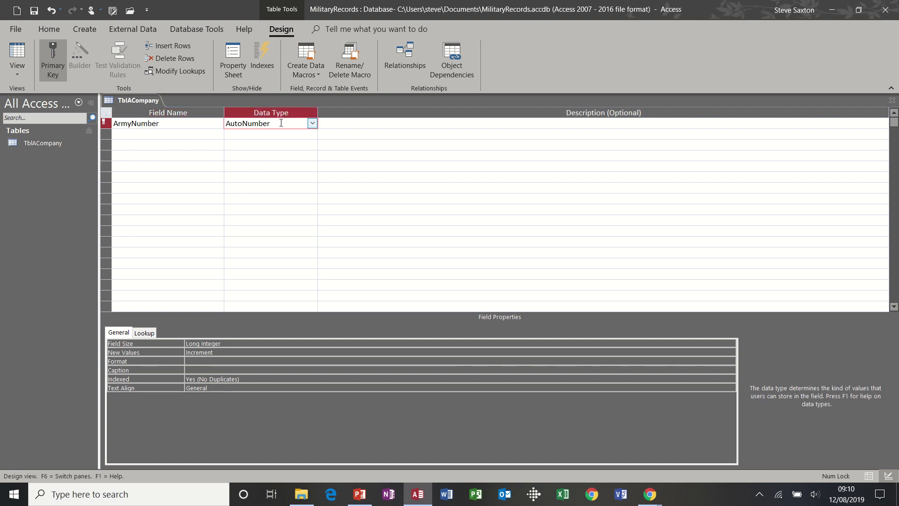
click(313, 124)
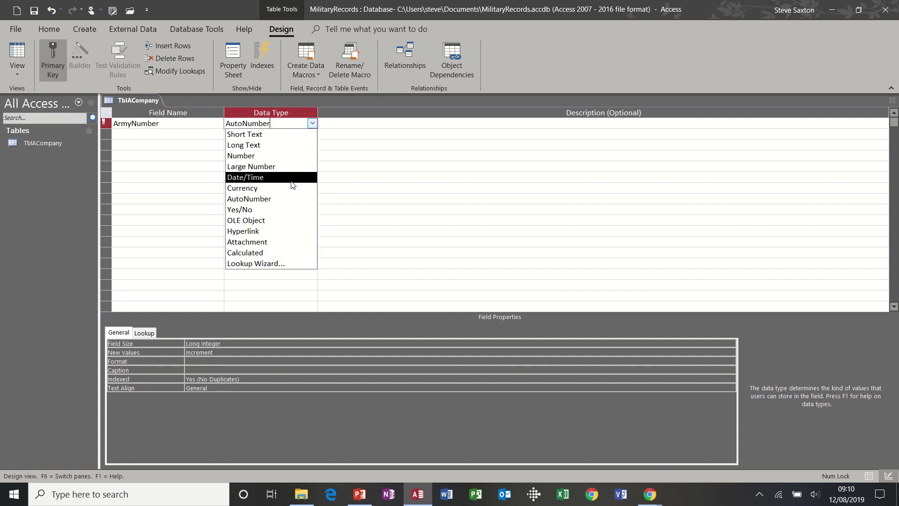
click(250, 137)
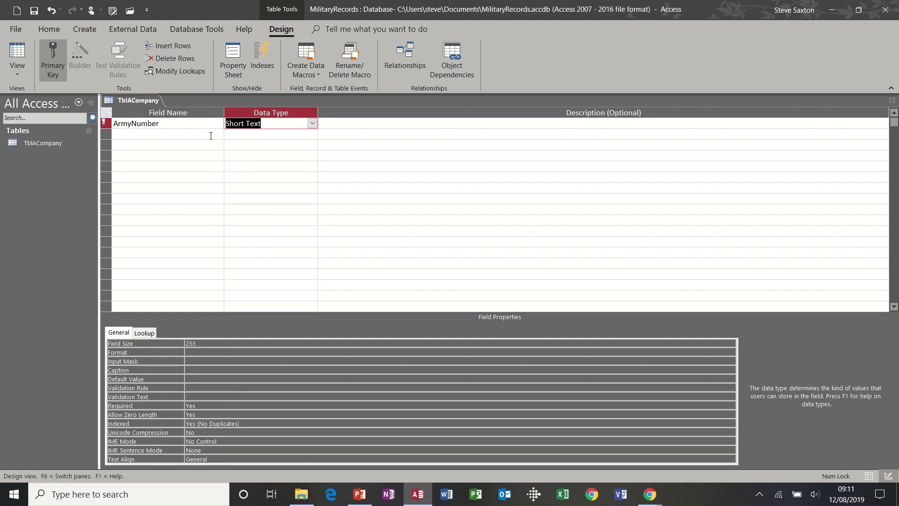
Step: Add the fields FirstName, Surname and DateJoined below ArmyNumber
click(178, 135)
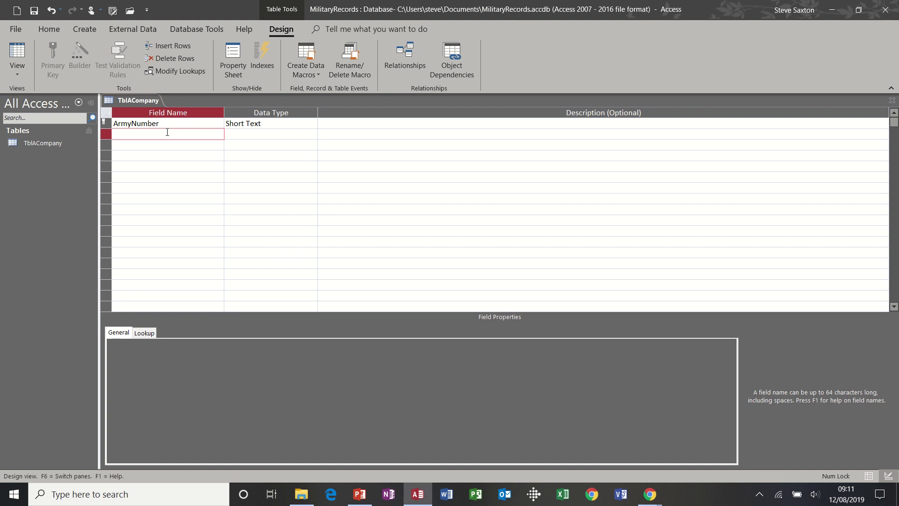
text(FirstName)
click(159, 147)
text(Surname)
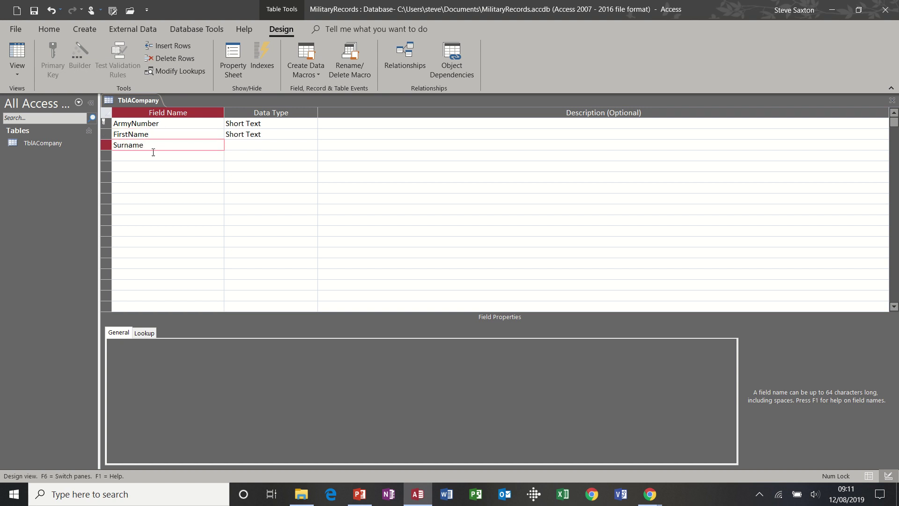
click(151, 156)
text(Date)
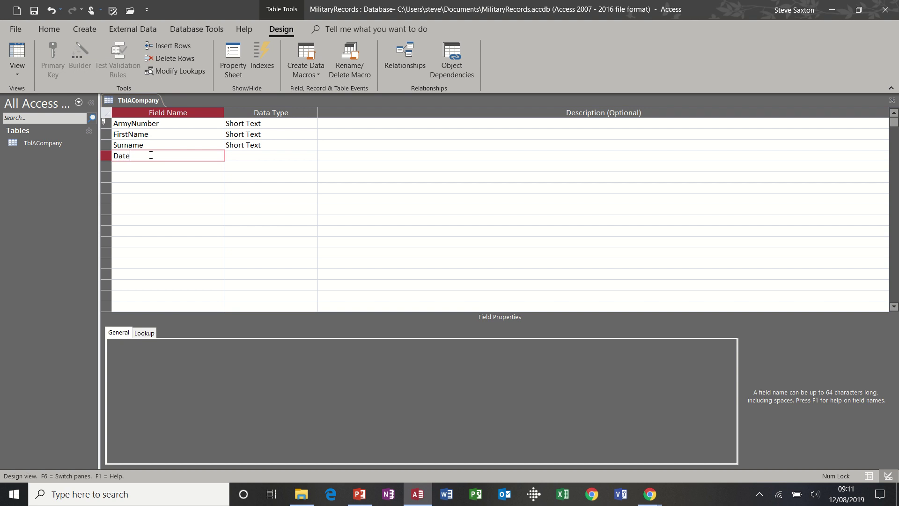
text(Joined)
Step: Add the fields DatePromoted and Qualification below DateJoined
click(138, 164)
text(Date)
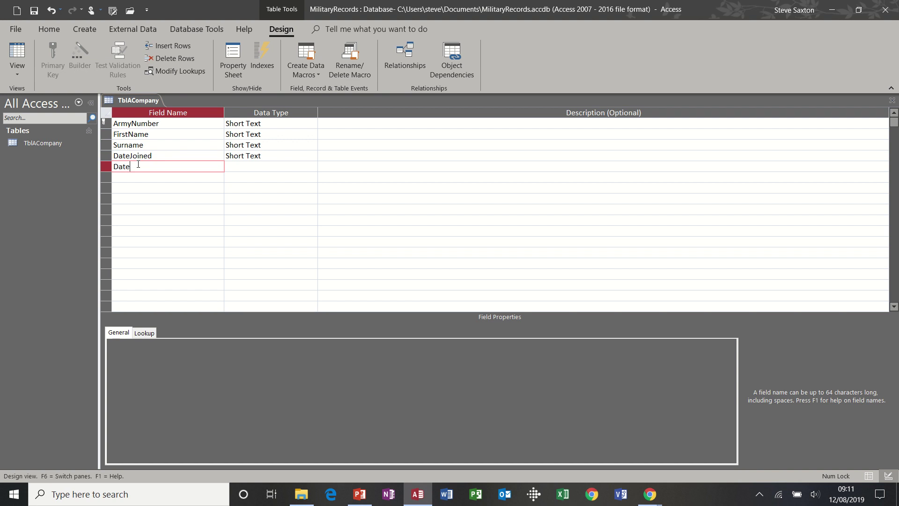
text(Lef)
key(BackSpace)
key(BackSpace)
text(Promoted)
click(136, 177)
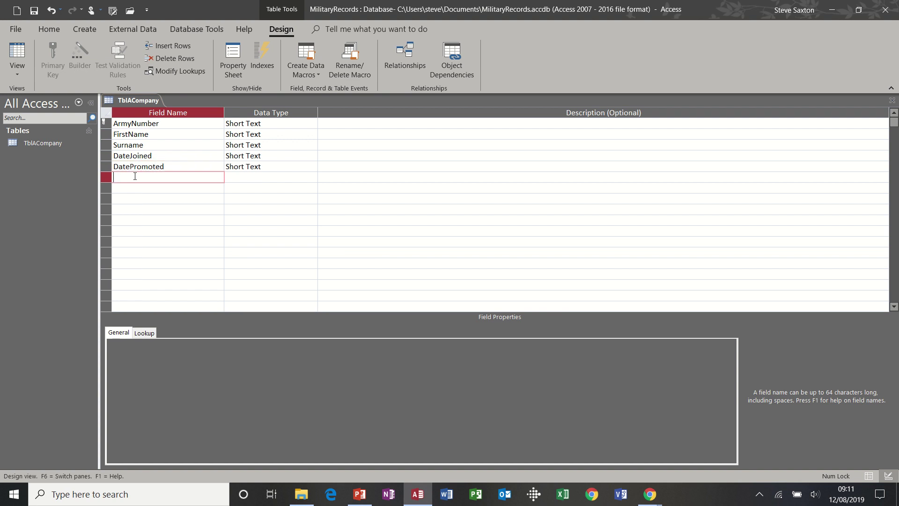
text(Qualification)
click(170, 188)
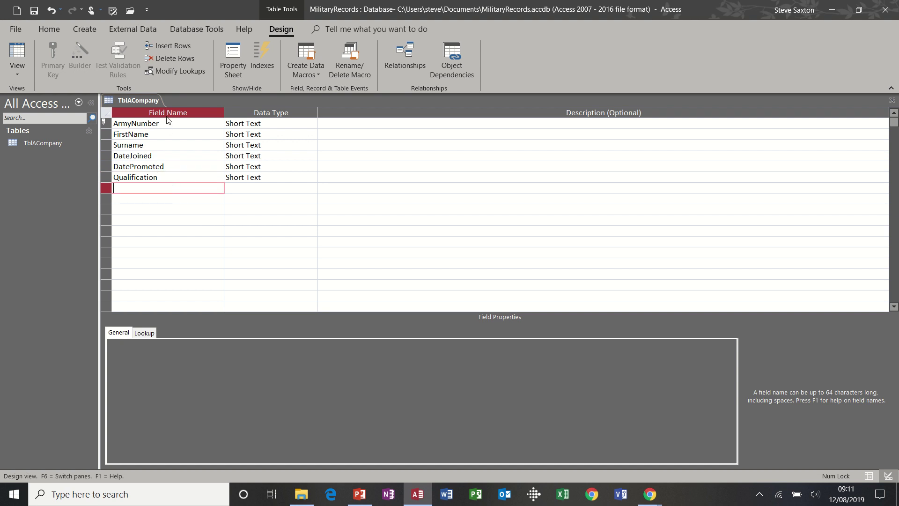
Step: Set the data type of the DateJoined and DatePromoted fields to Date/Time
click(280, 134)
click(278, 145)
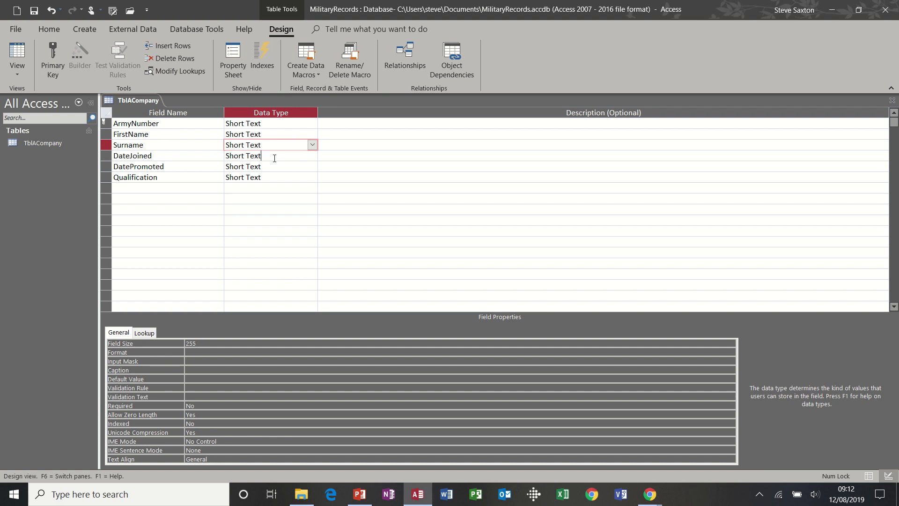
click(291, 158)
click(312, 156)
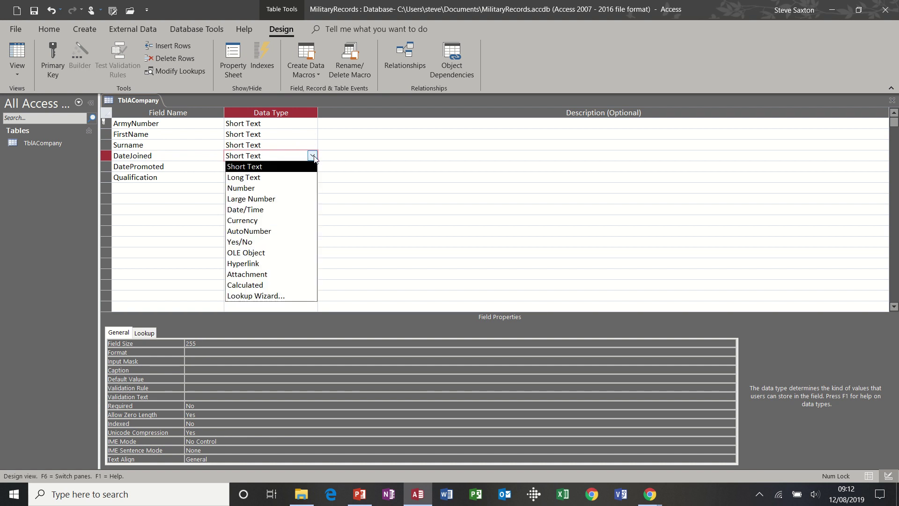
click(292, 209)
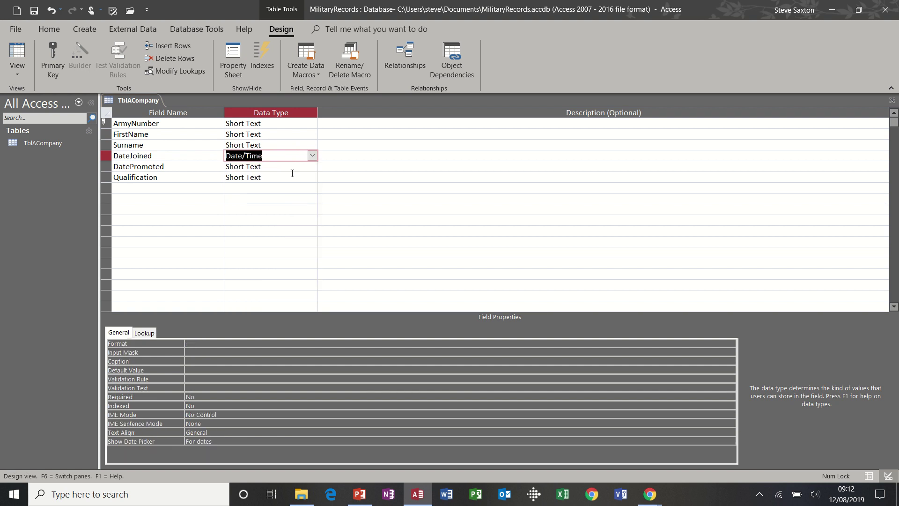
click(291, 168)
click(311, 168)
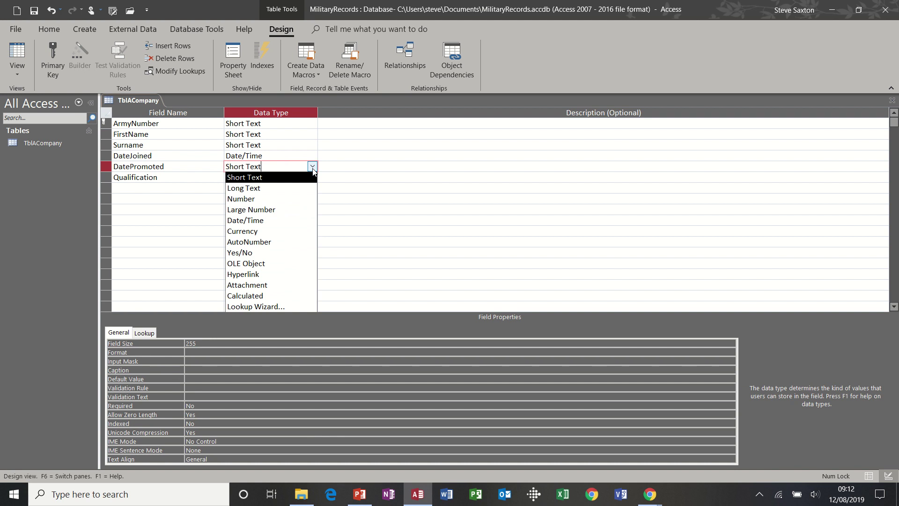
click(290, 221)
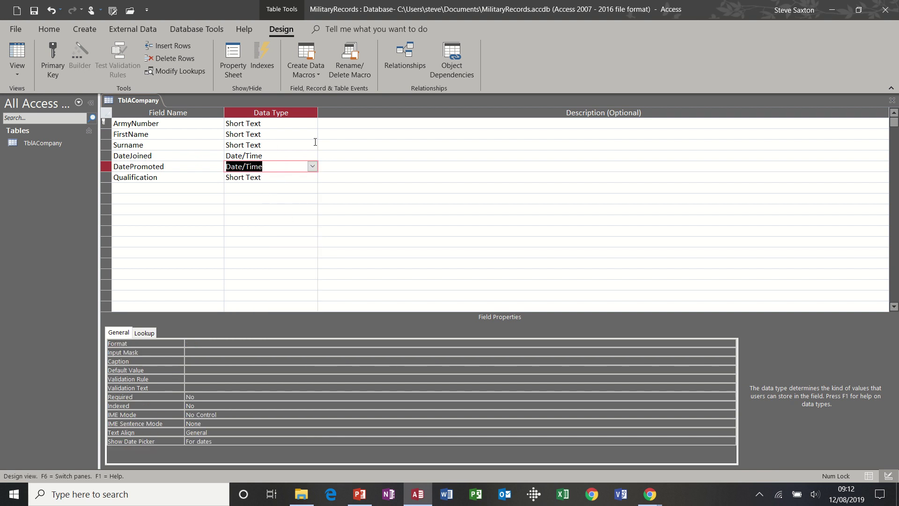
Step: Enter the description "Unique Identifier" for ArmyNumber and "As per Army Reg 123" for Qualification
click(609, 123)
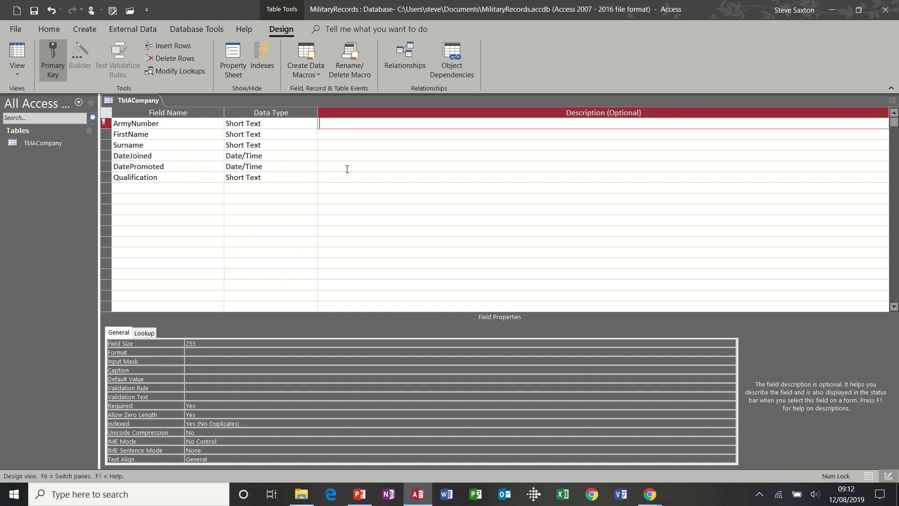
text(Unique Identifier)
click(337, 180)
text(A)
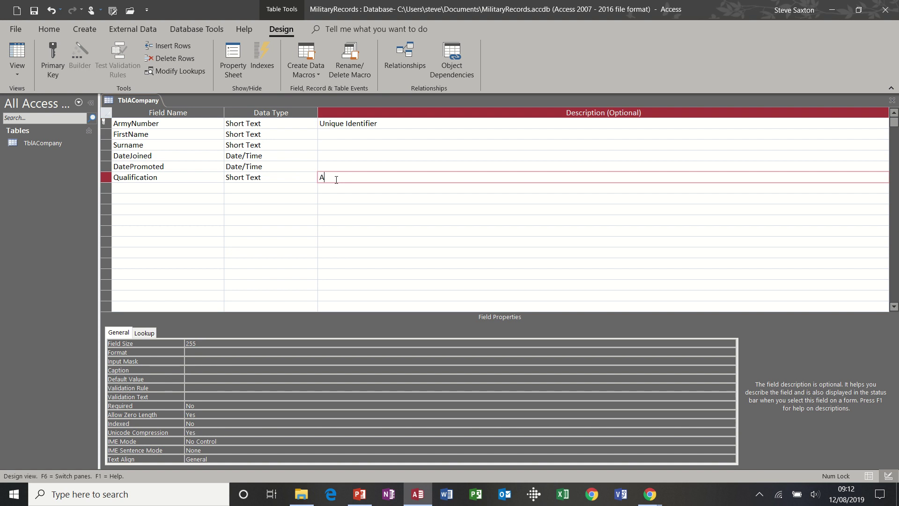
text(s per Army Reg 123)
click(388, 187)
click(412, 179)
Step: Enter the description "Date arrived at unit" for the DateJoined field
click(265, 157)
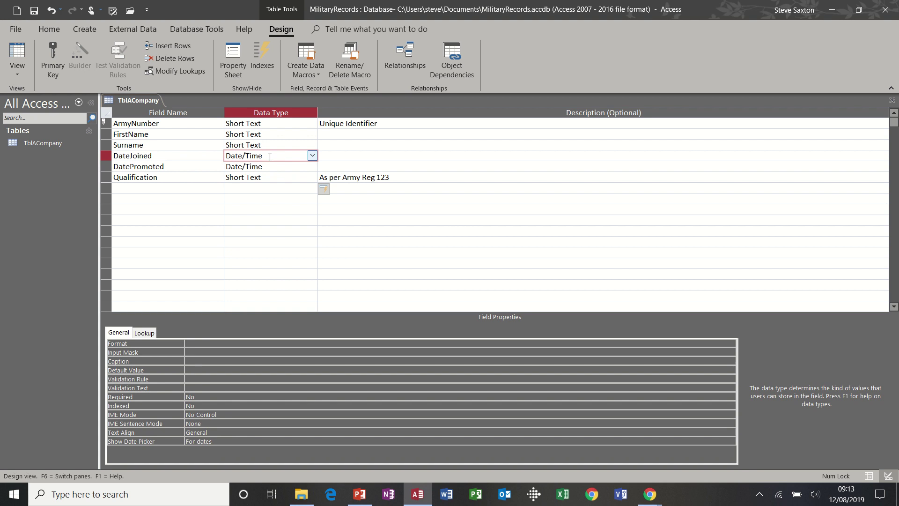
click(332, 157)
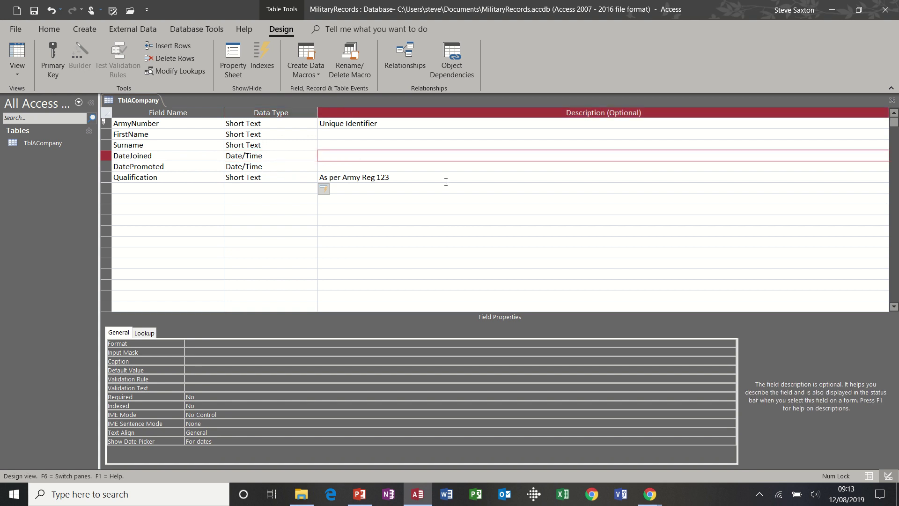
text(DAte arrived at unit)
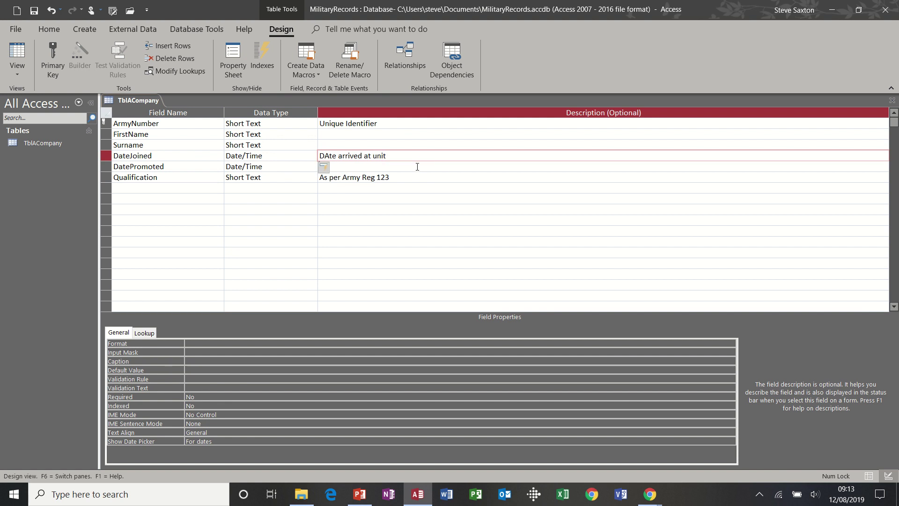
click(382, 168)
click(329, 156)
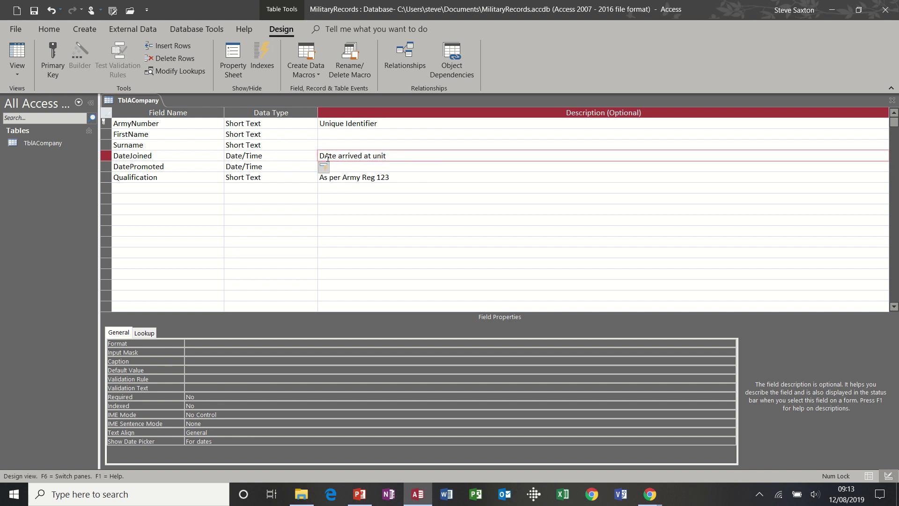
key(BackSpace)
text(a)
click(422, 166)
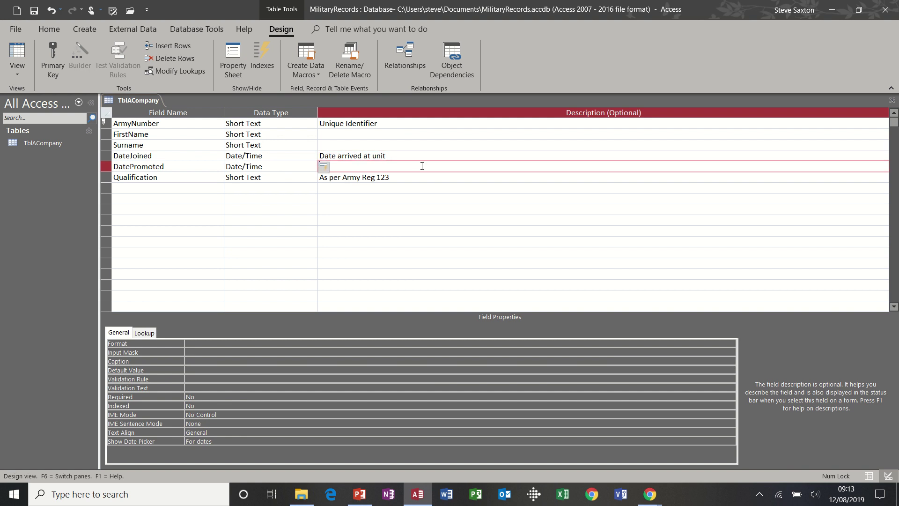
Step: Examine the field properties of each field in the table, comparing ArmyNumber with the others
click(205, 124)
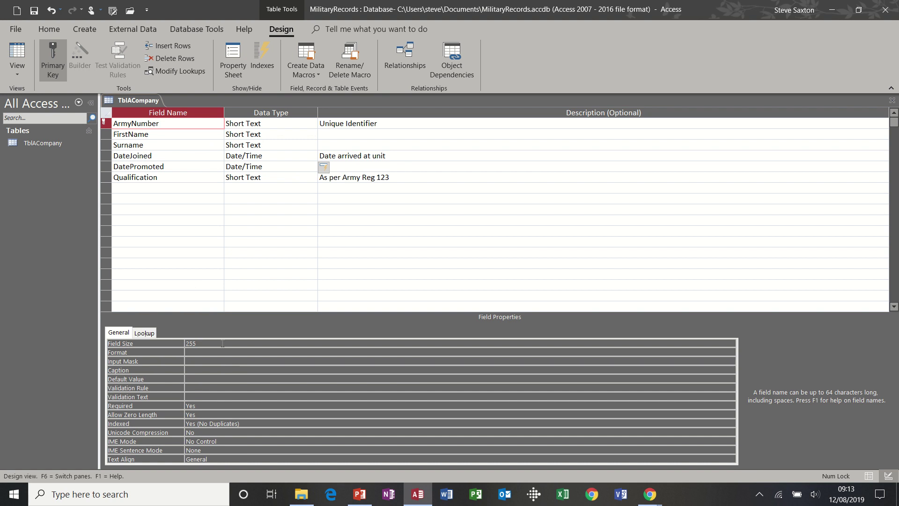
click(175, 135)
click(175, 145)
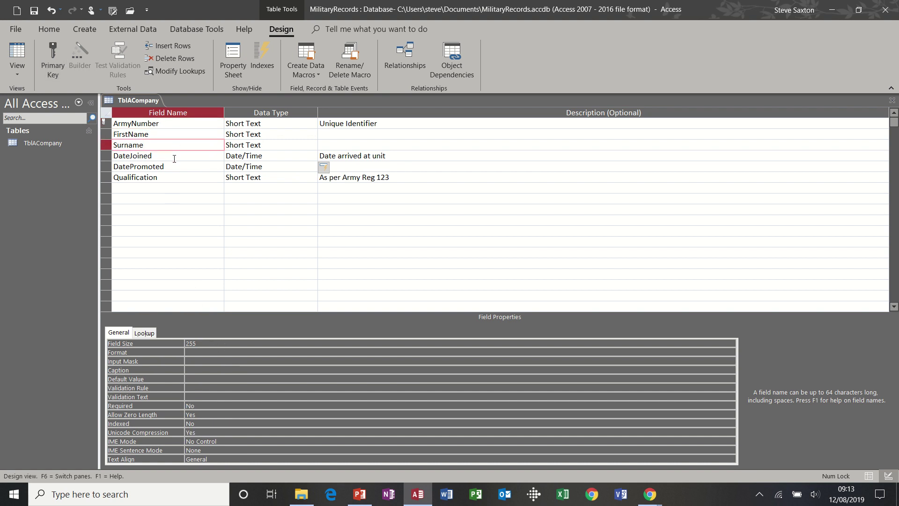
click(175, 158)
click(173, 167)
click(174, 181)
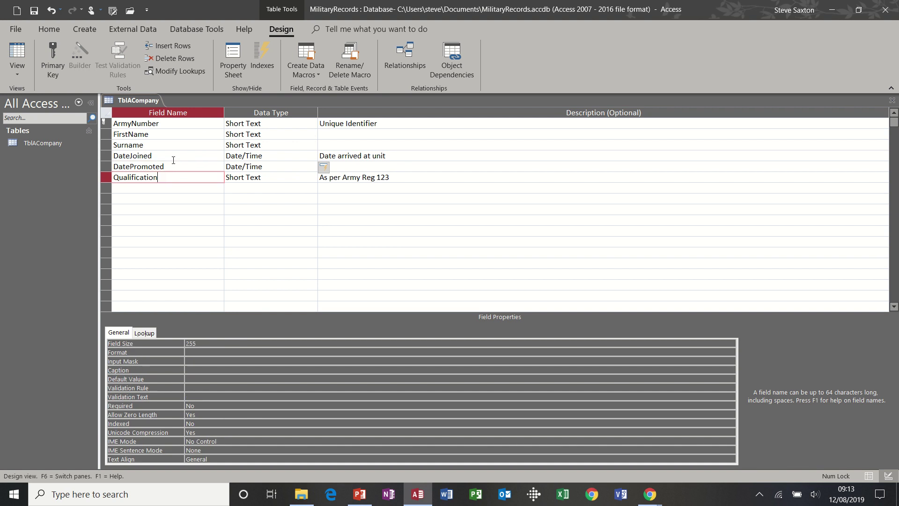
click(174, 124)
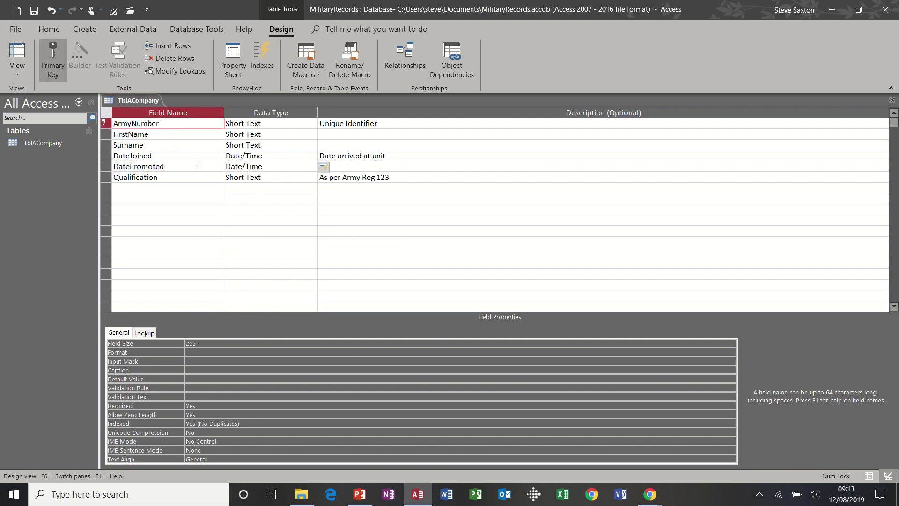
click(185, 136)
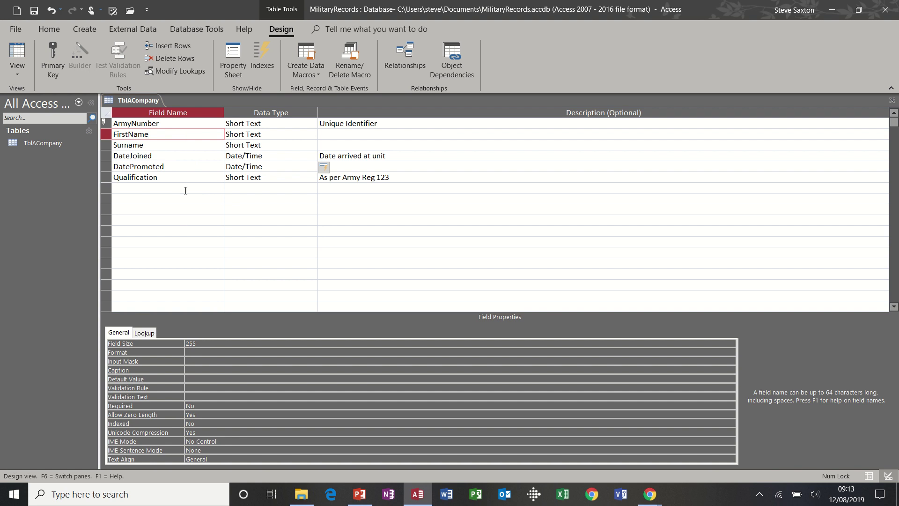
click(178, 145)
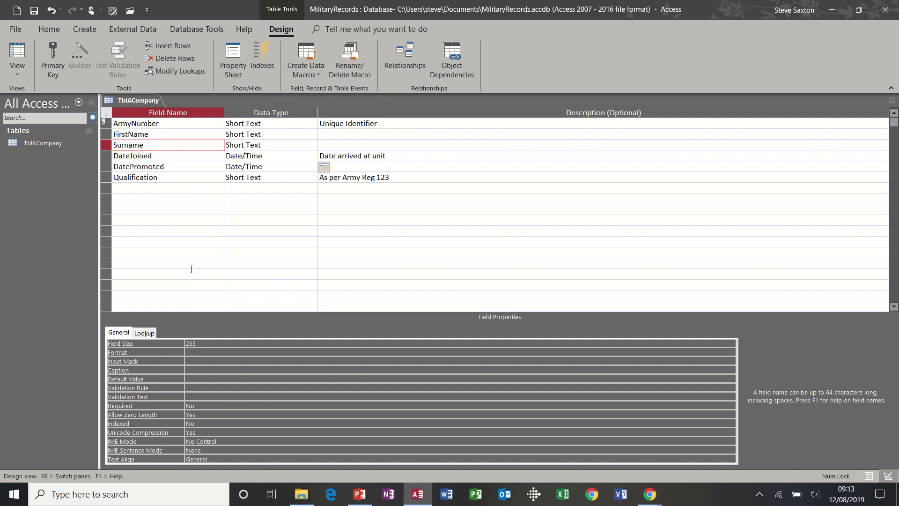
click(177, 125)
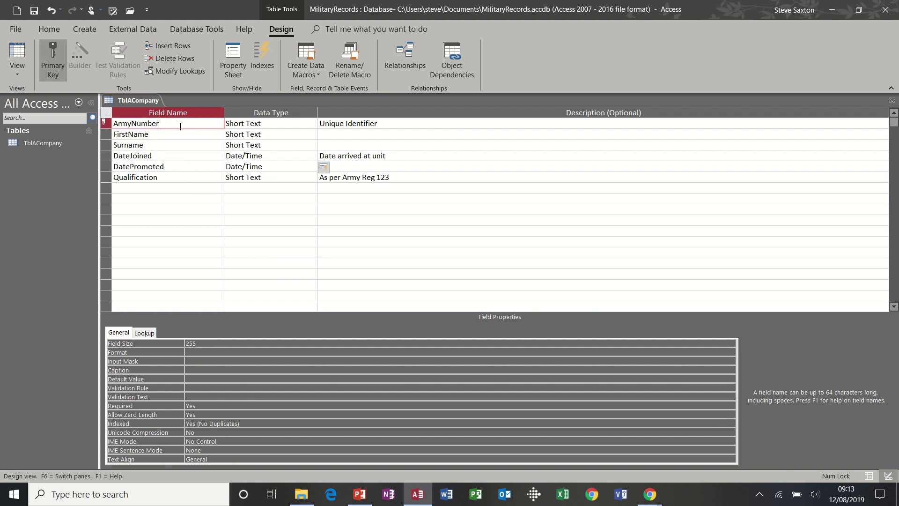
Step: Set the field size of the ArmyNumber field to 15
double_click(197, 344)
text(1)
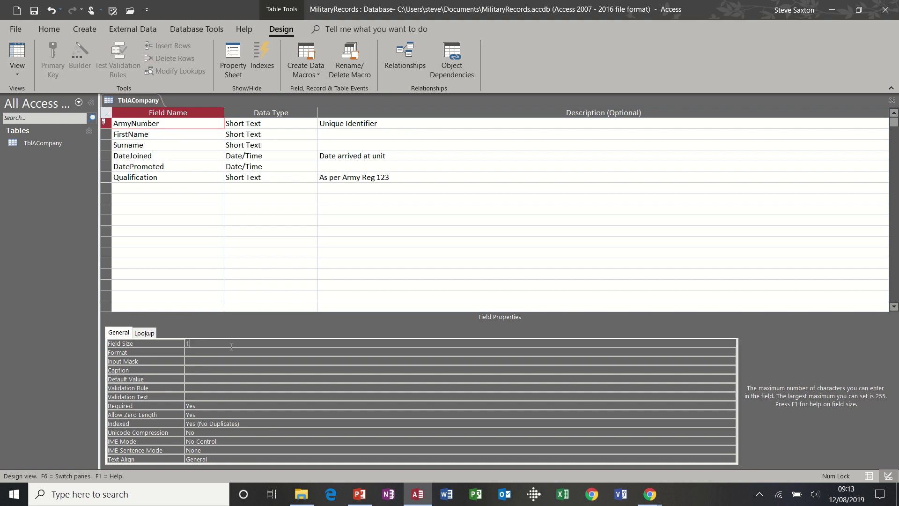
text(5)
click(219, 352)
Step: Set the field size of FirstName to 25 and of Surname to 50
click(179, 136)
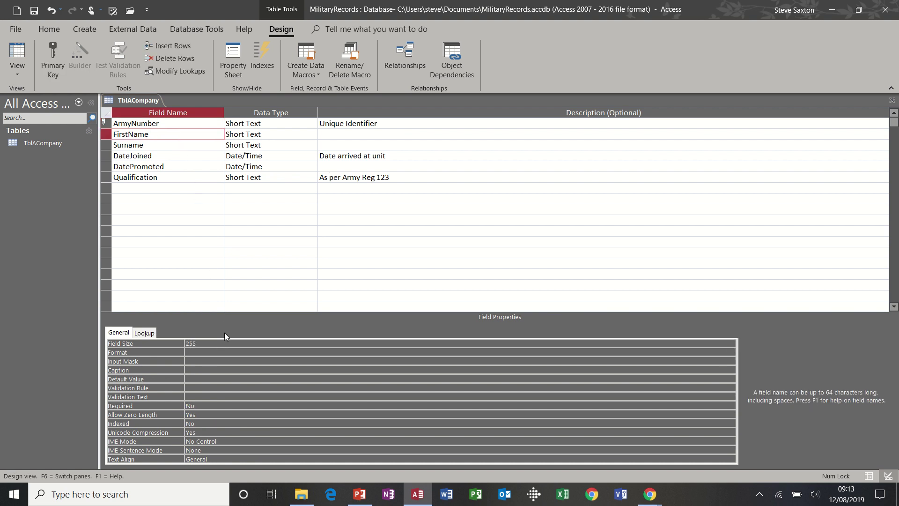
drag(199, 344, 185, 344)
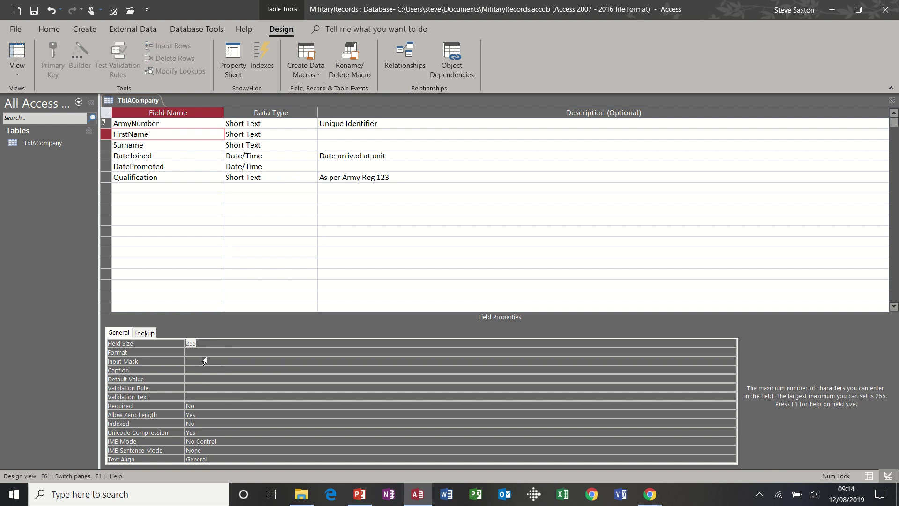
text(25)
click(178, 146)
drag(205, 343, 185, 343)
text(50)
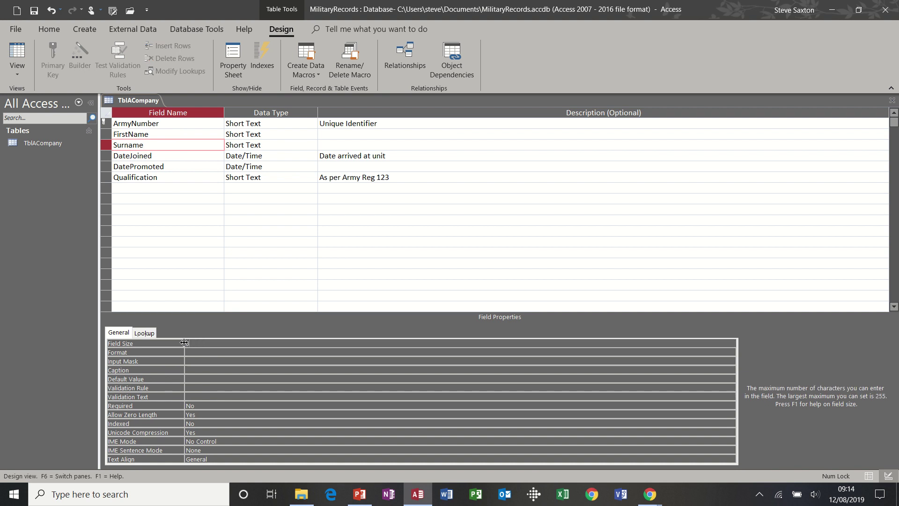
Step: Set the field size of the Qualification field to 10
click(194, 159)
click(193, 165)
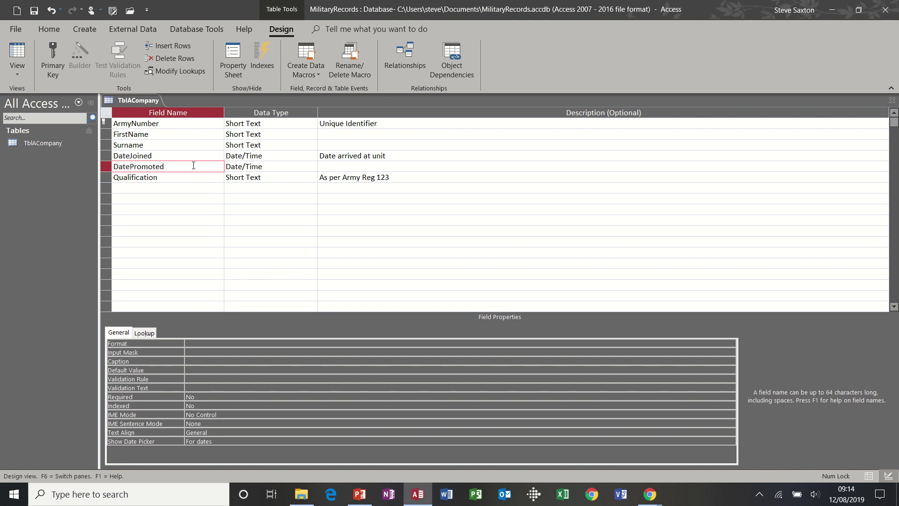
click(192, 177)
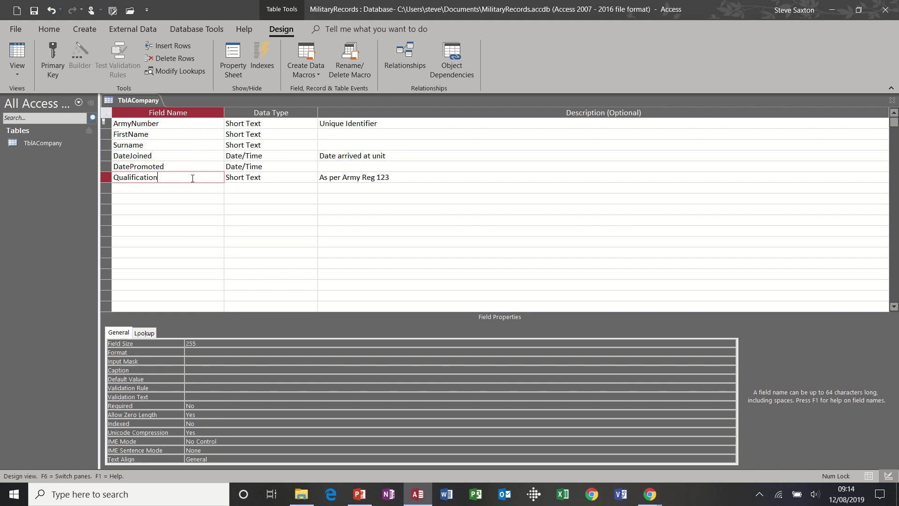
click(198, 343)
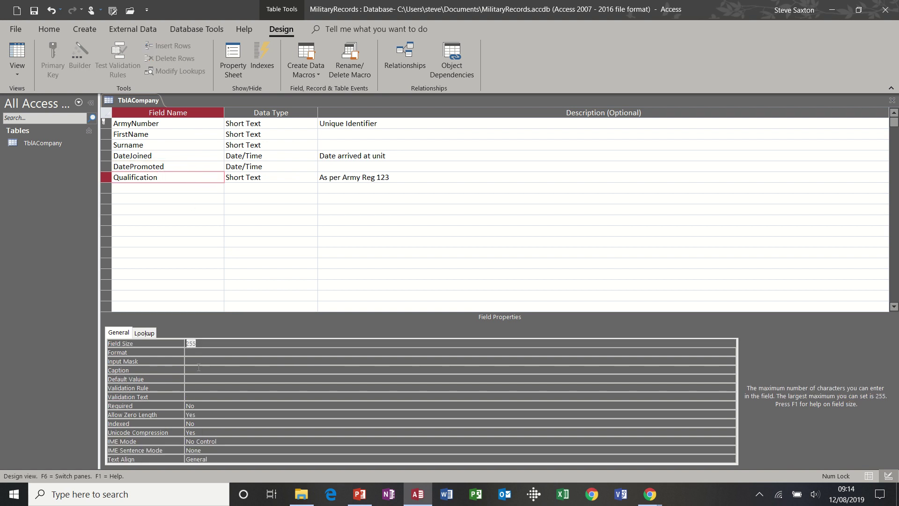
text(10)
click(175, 187)
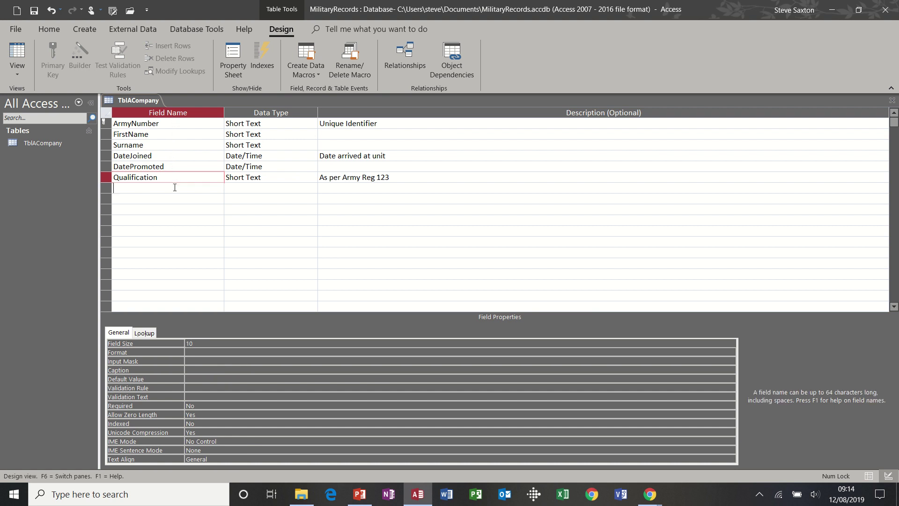
Step: Review the field properties of every field from ArmyNumber to Qualification, including the Format property of FirstName
click(176, 176)
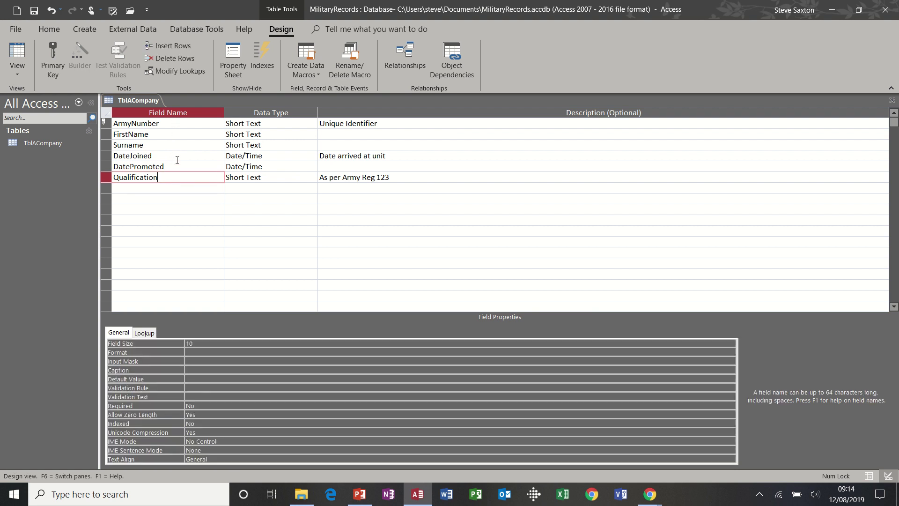
click(176, 123)
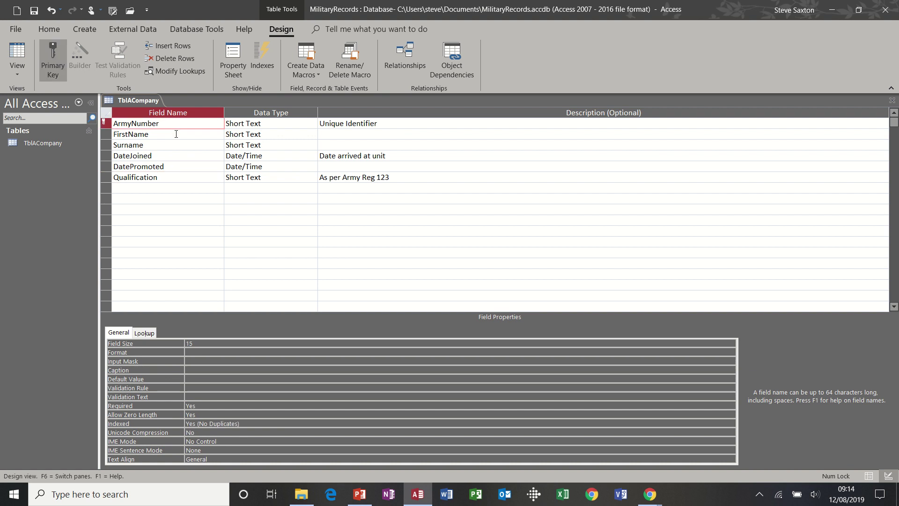
click(177, 134)
click(176, 145)
click(176, 156)
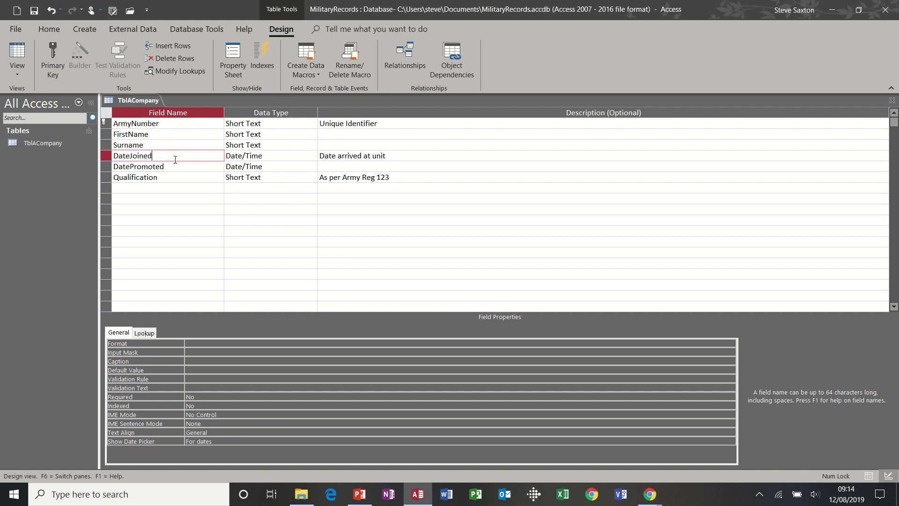
click(176, 166)
click(176, 176)
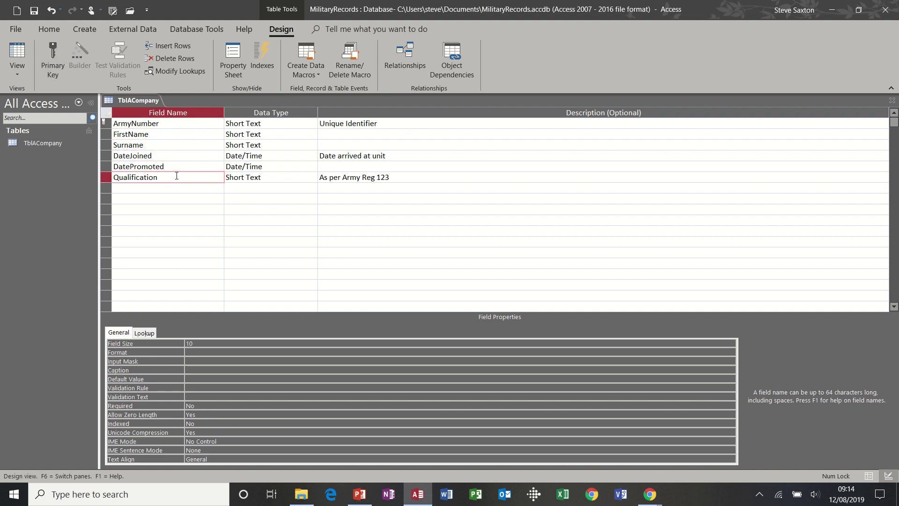
click(179, 135)
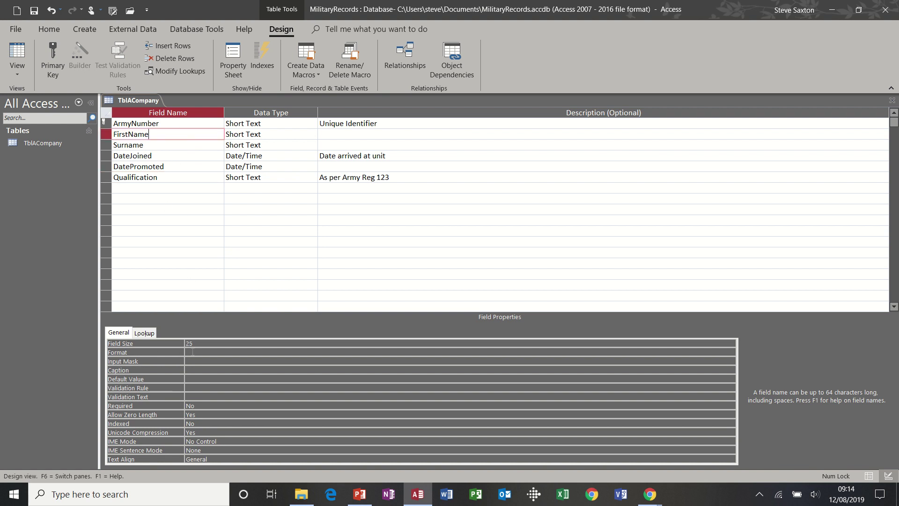
click(186, 352)
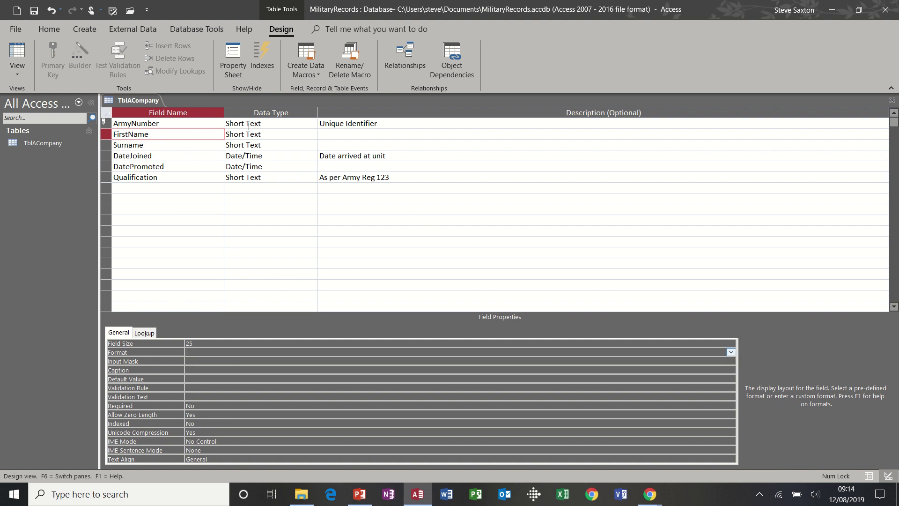
Step: Set the format of the DateJoined field to Short Date
click(206, 157)
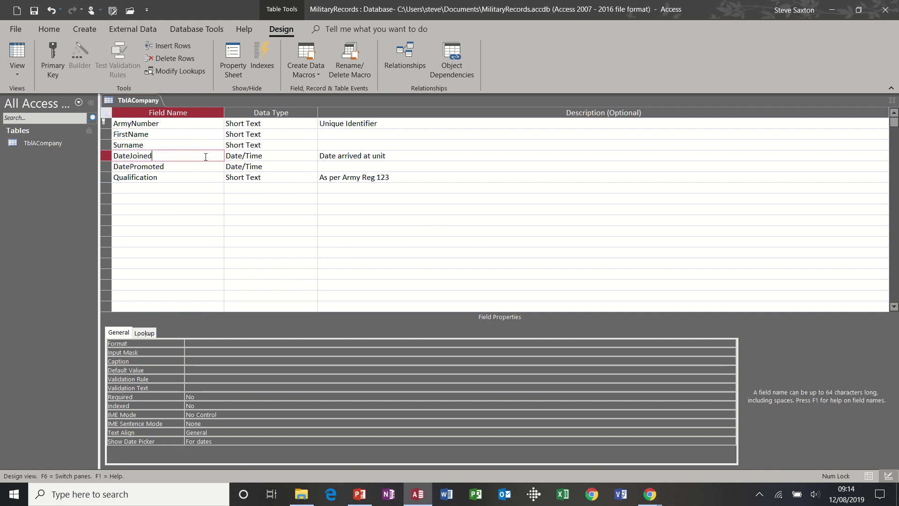
click(207, 345)
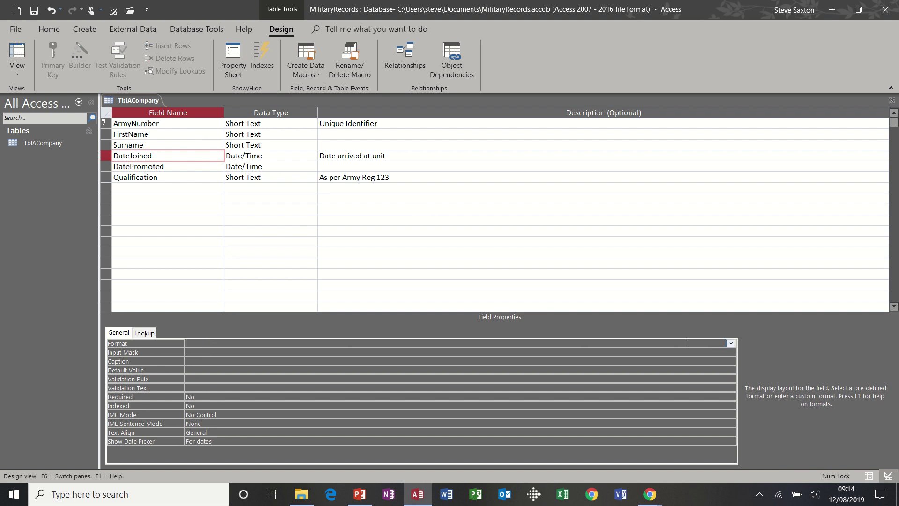
click(731, 343)
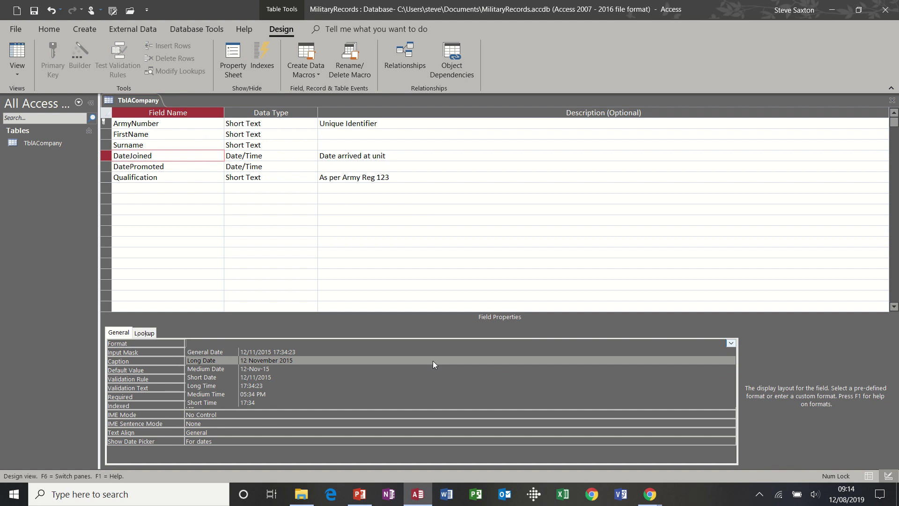
click(373, 378)
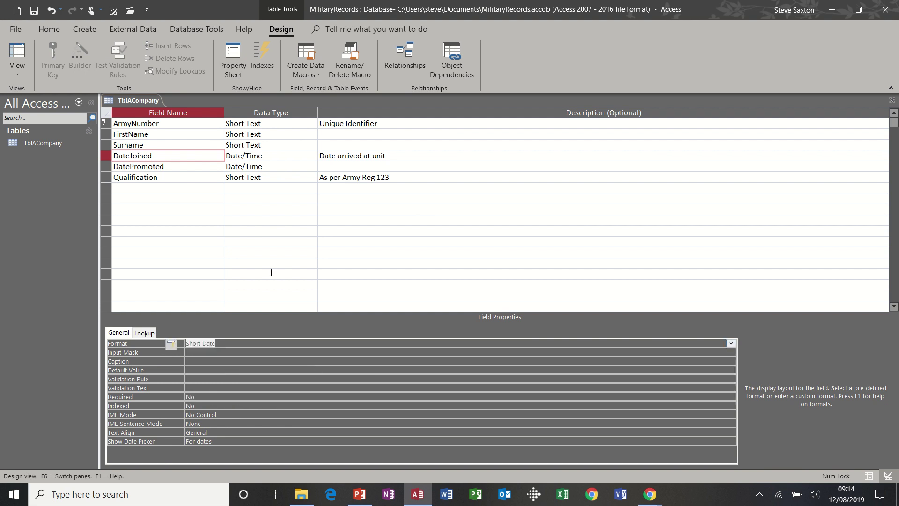
Step: Set the format of the DatePromoted field to Short Date
click(216, 168)
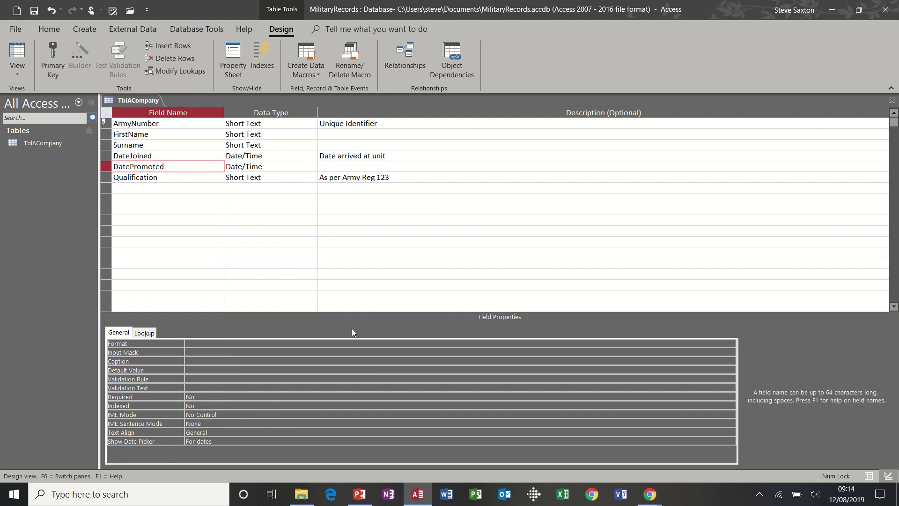
click(655, 342)
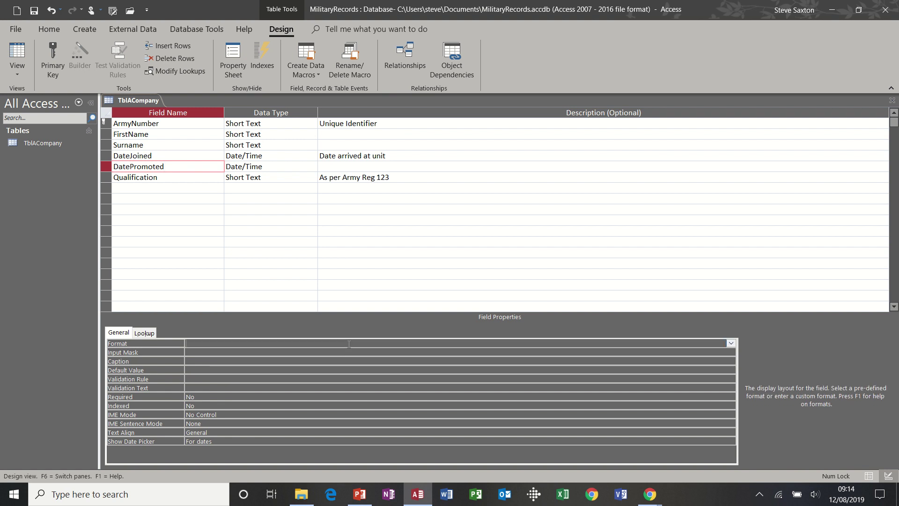
click(729, 343)
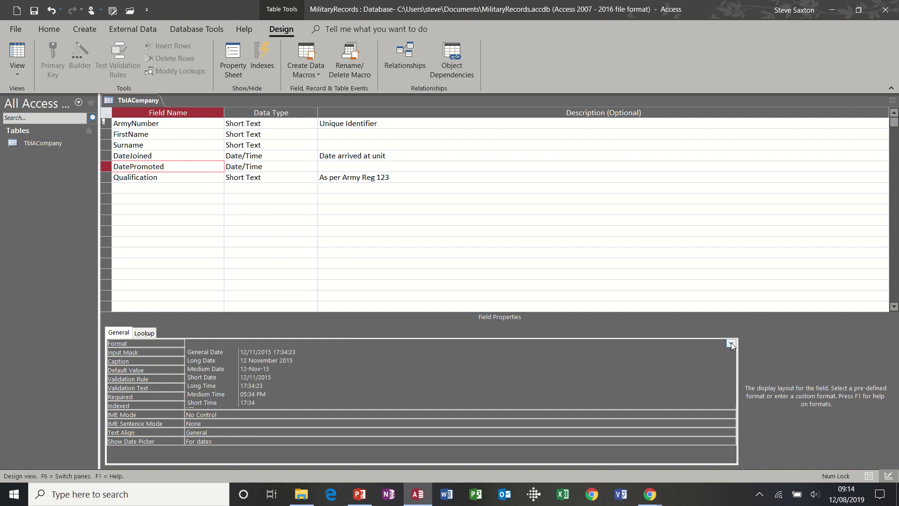
click(405, 377)
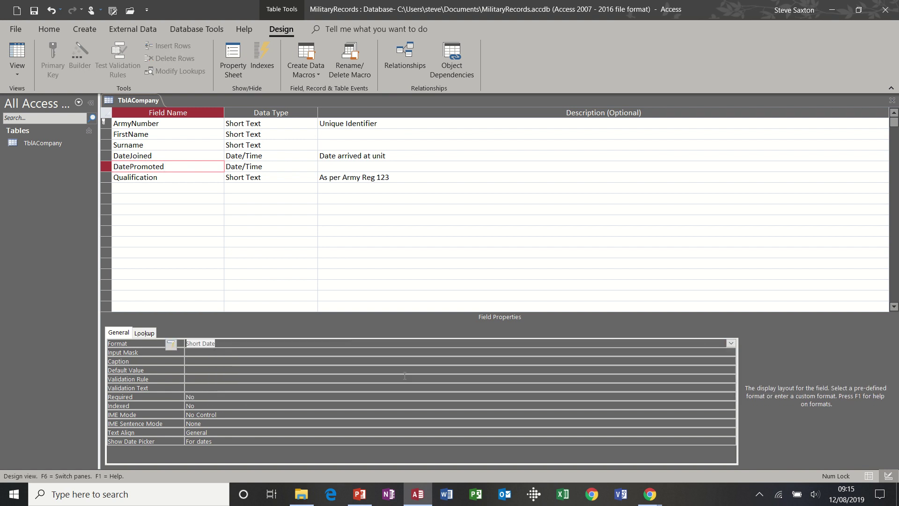
Step: Save the table and give the DateJoined field the Short Date input mask using the Input Mask Wizard
click(200, 157)
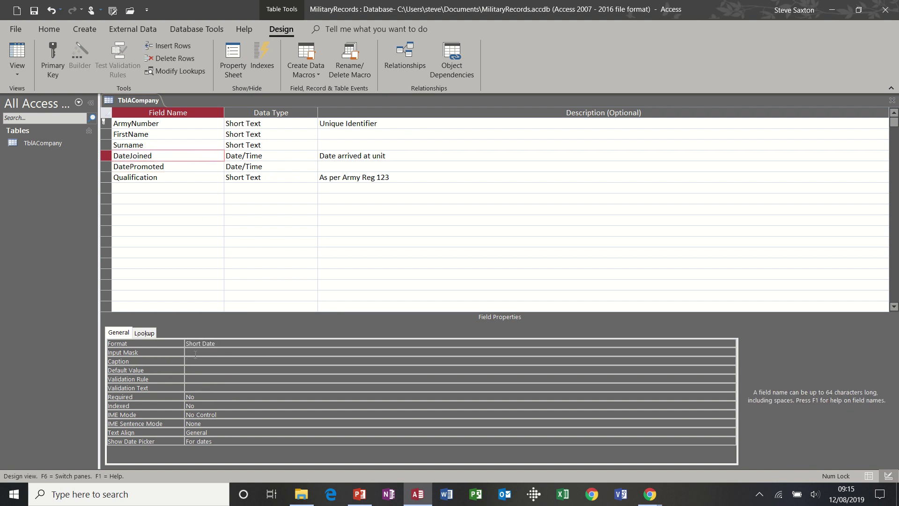
click(197, 353)
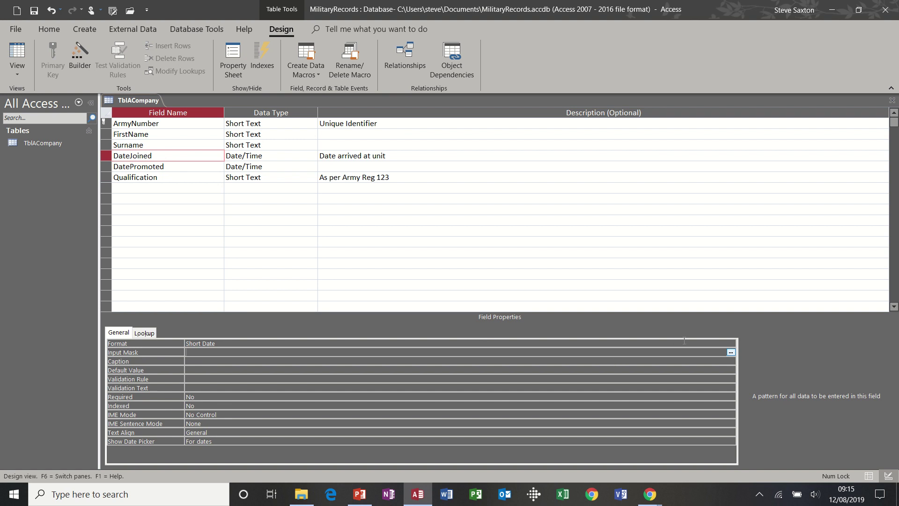
click(731, 352)
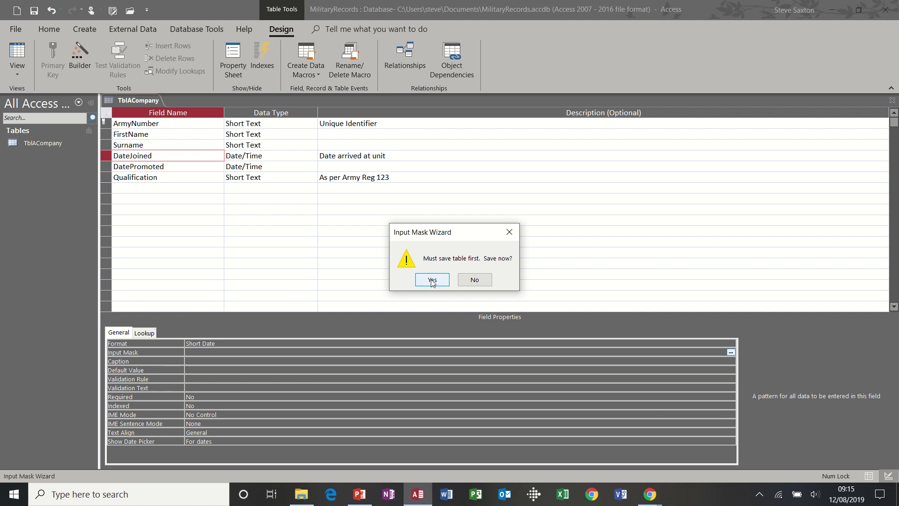
click(431, 280)
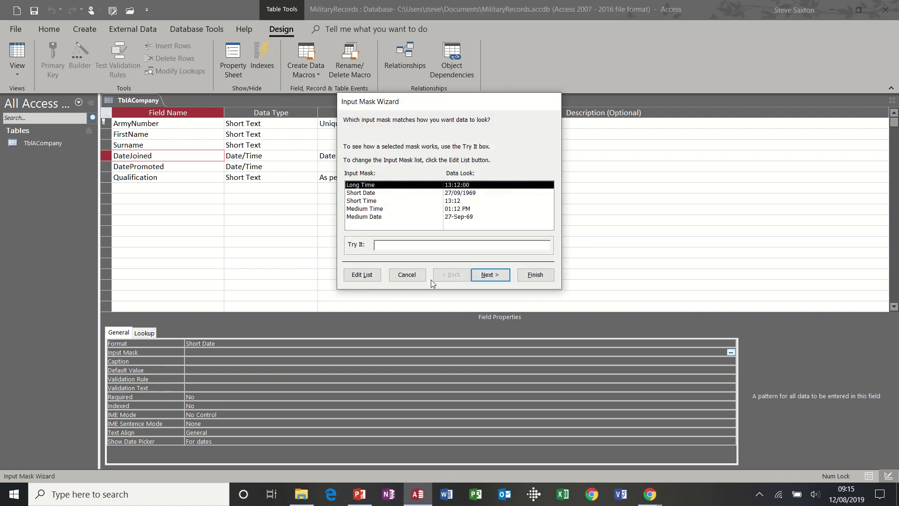
click(376, 193)
click(383, 244)
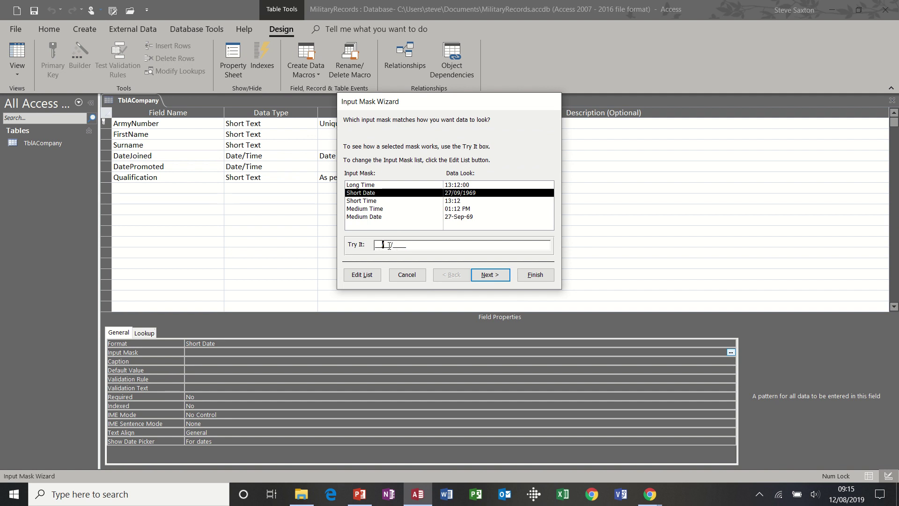
click(535, 275)
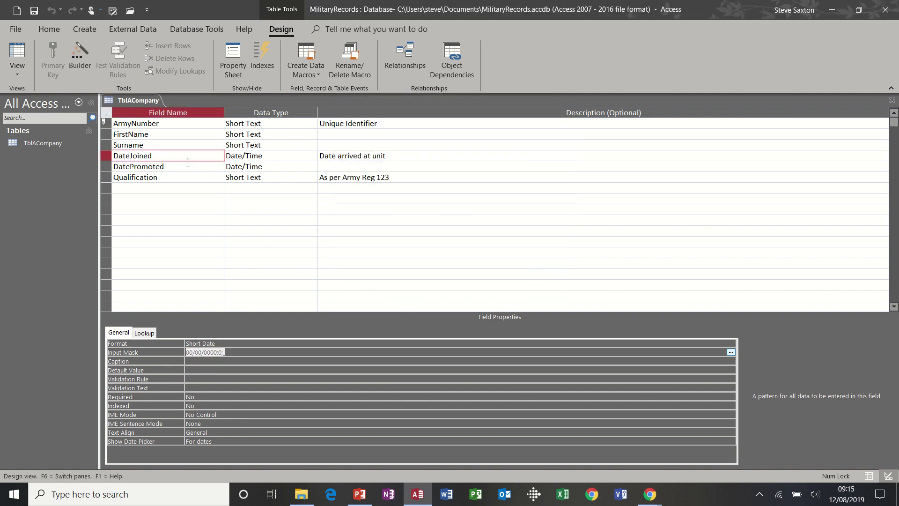
Step: Save the table and apply the Short Time input mask to the DatePromoted field with the Input Mask Wizard
click(189, 167)
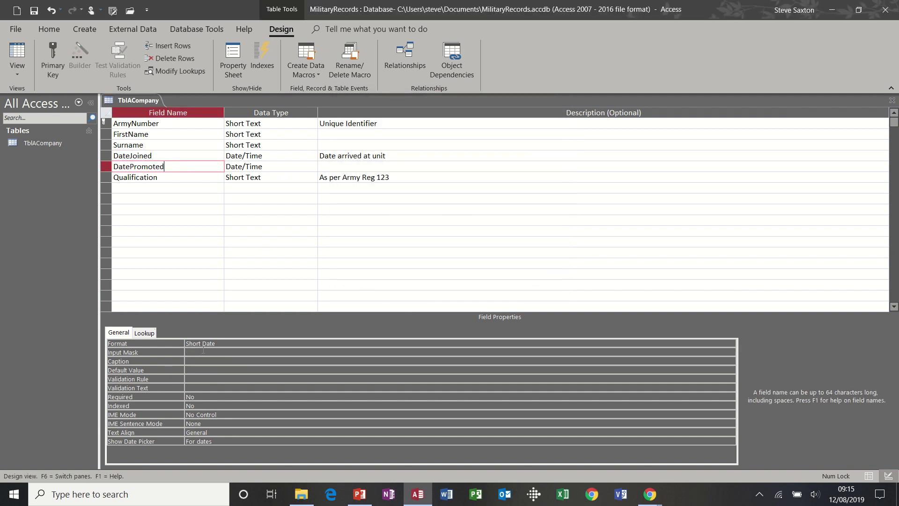
click(253, 352)
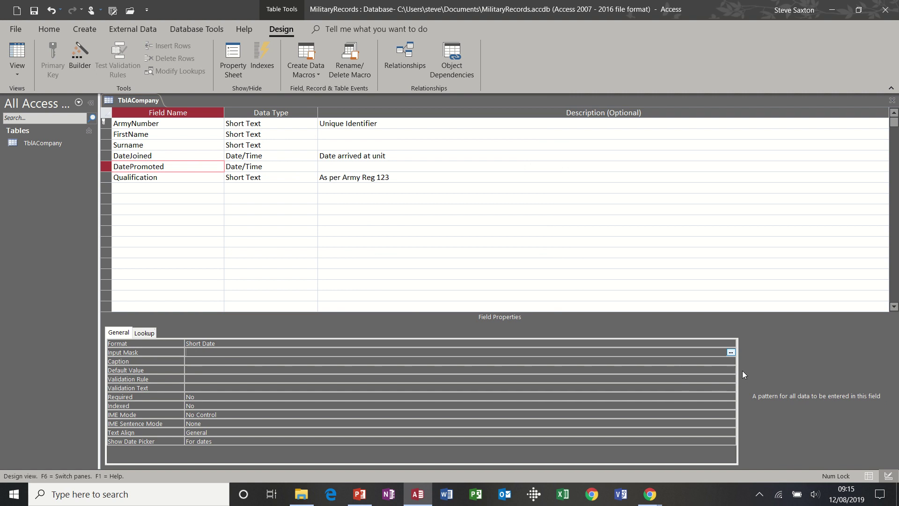
click(731, 352)
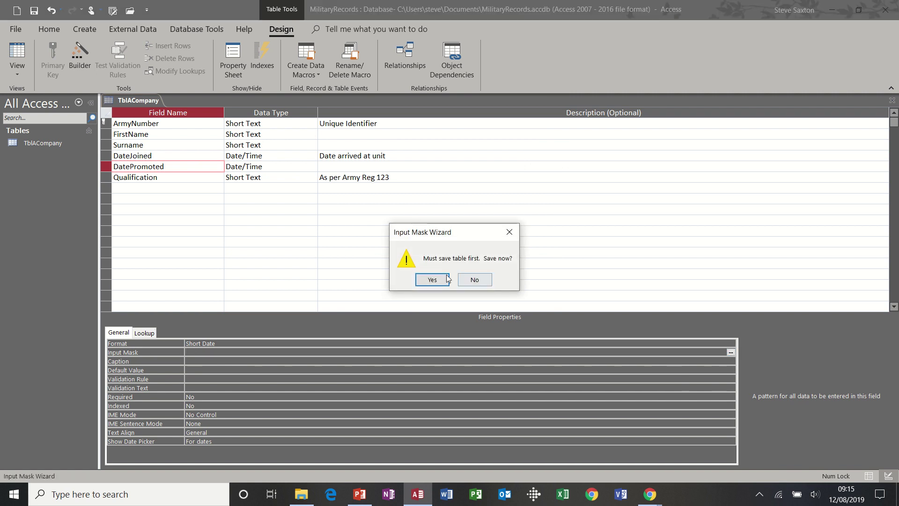
click(430, 280)
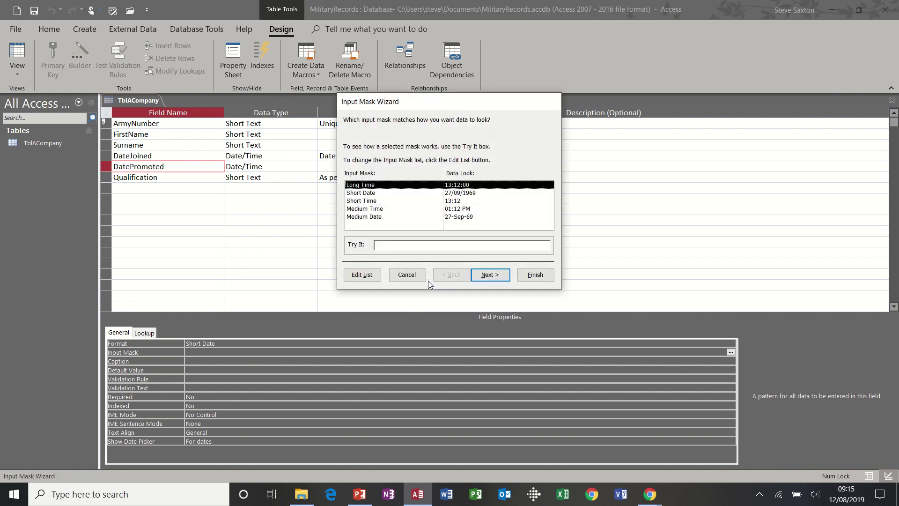
click(377, 202)
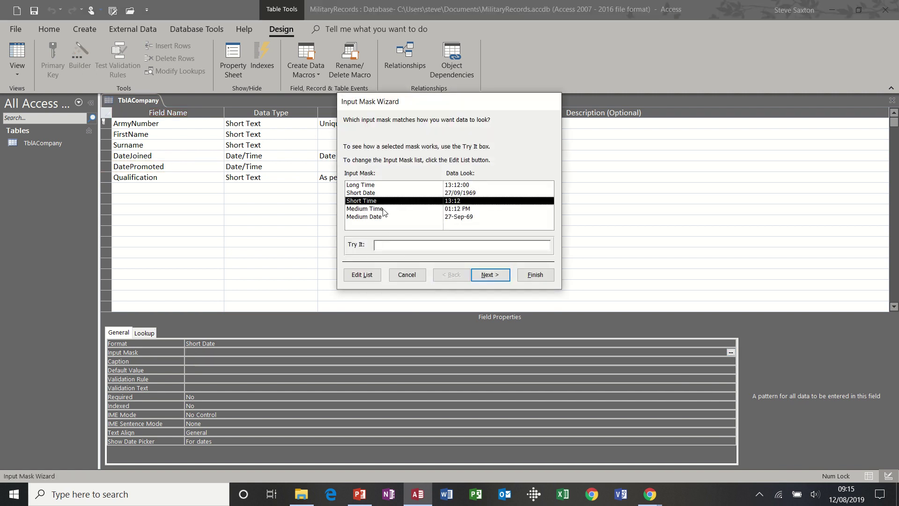
click(534, 274)
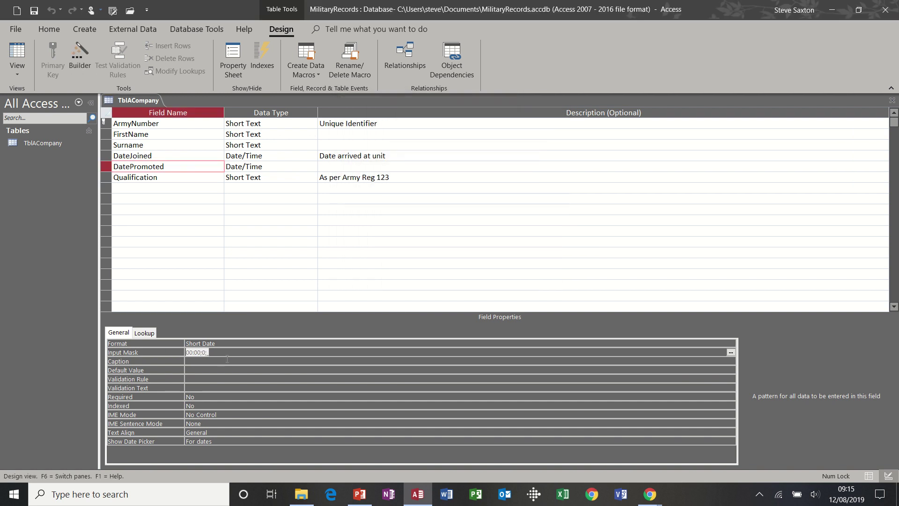
Step: Save the table and apply the Short Date input mask to the DatePromoted field with the Input Mask Wizard
click(731, 352)
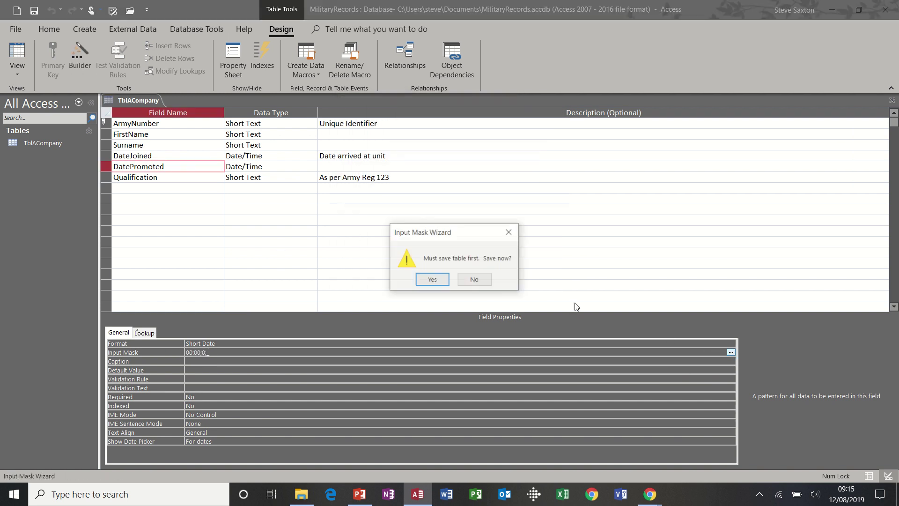
click(432, 279)
click(383, 196)
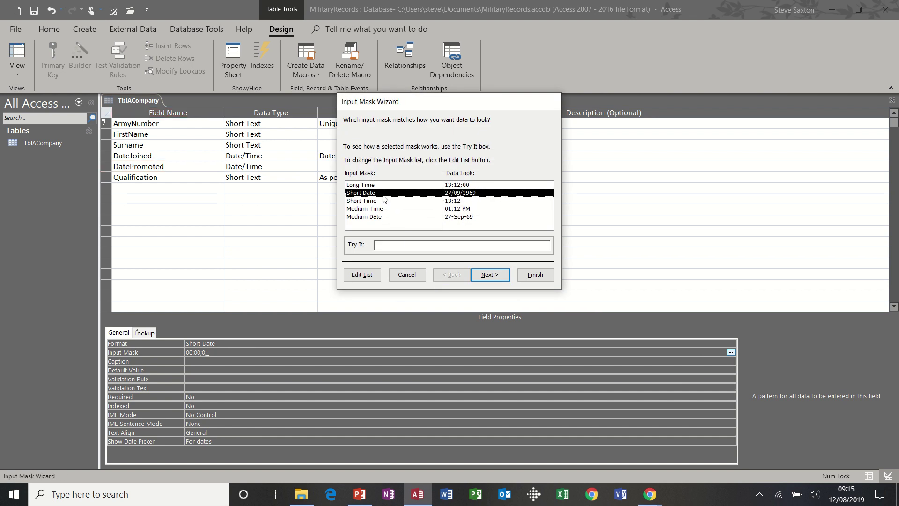
click(543, 277)
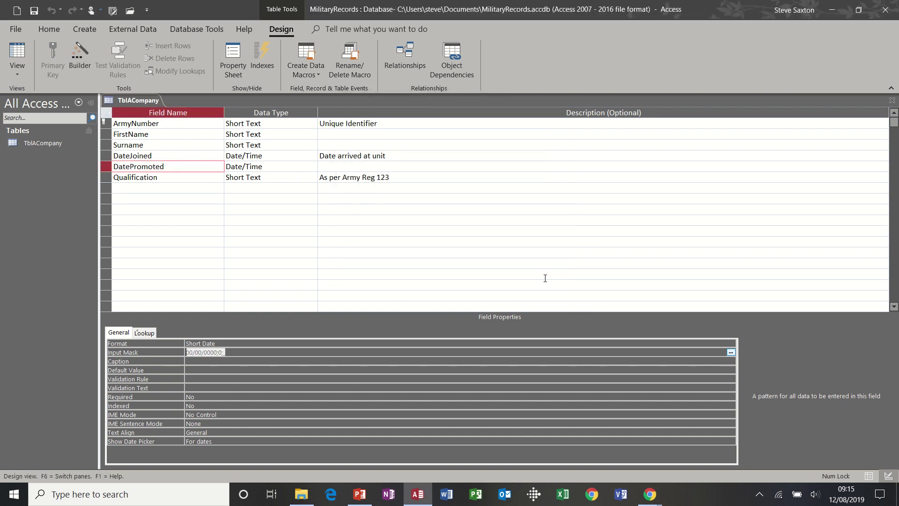
Step: Give the FirstName field the caption "First Name"
click(208, 362)
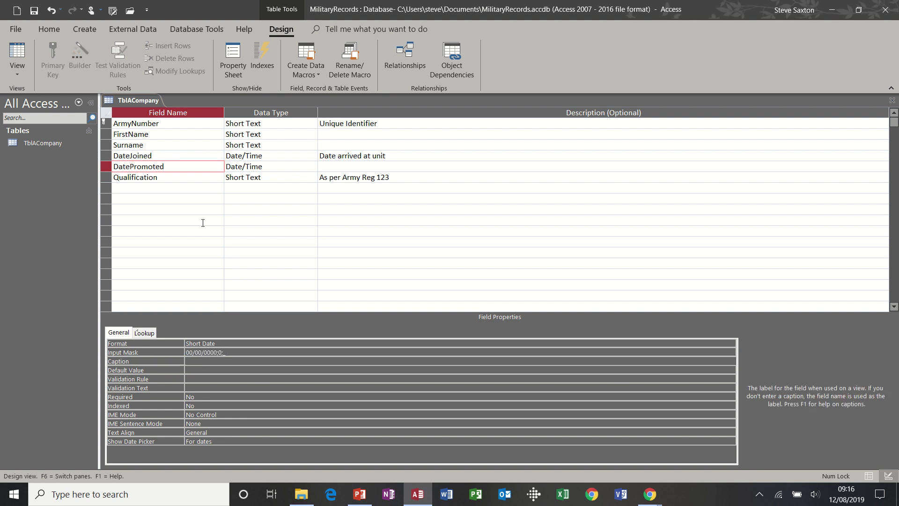
click(190, 133)
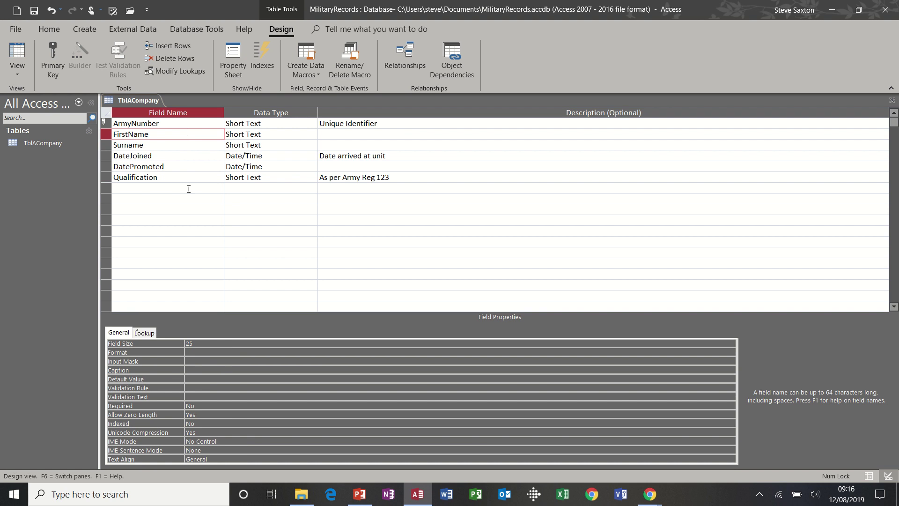
click(203, 369)
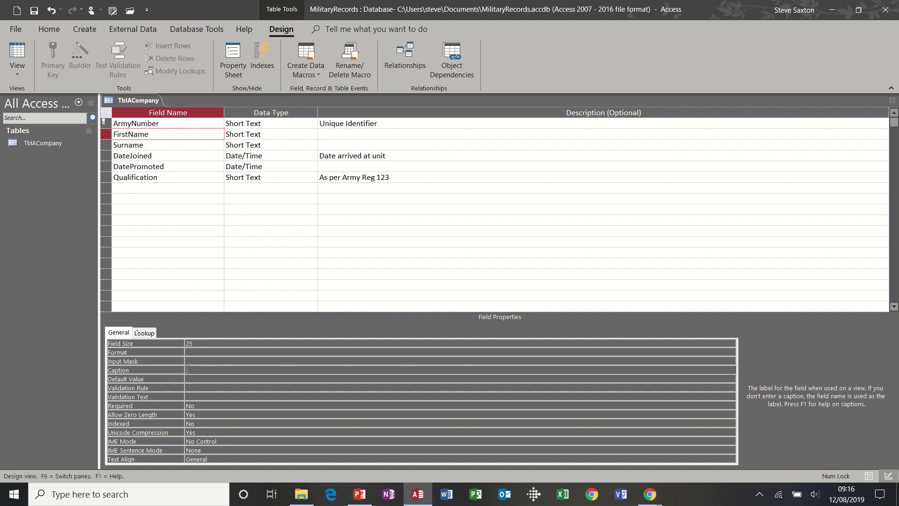
text(irst Name)
click(209, 379)
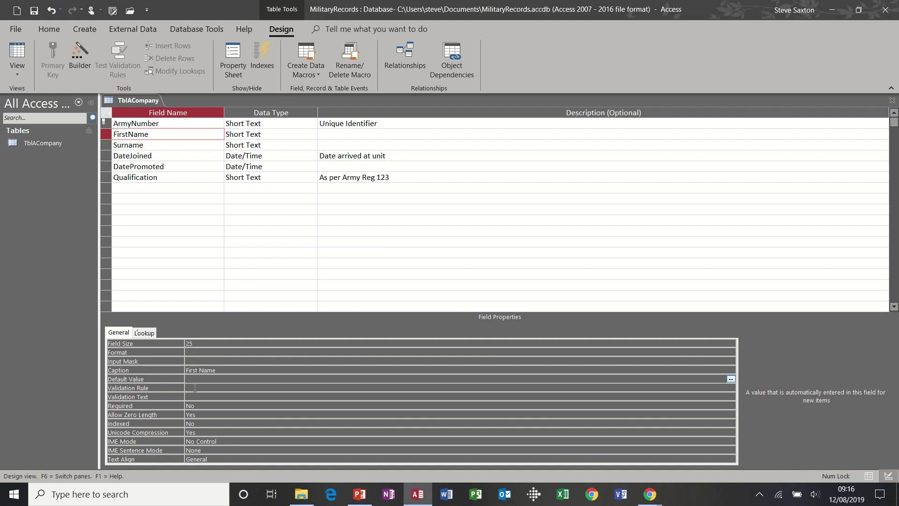
click(194, 389)
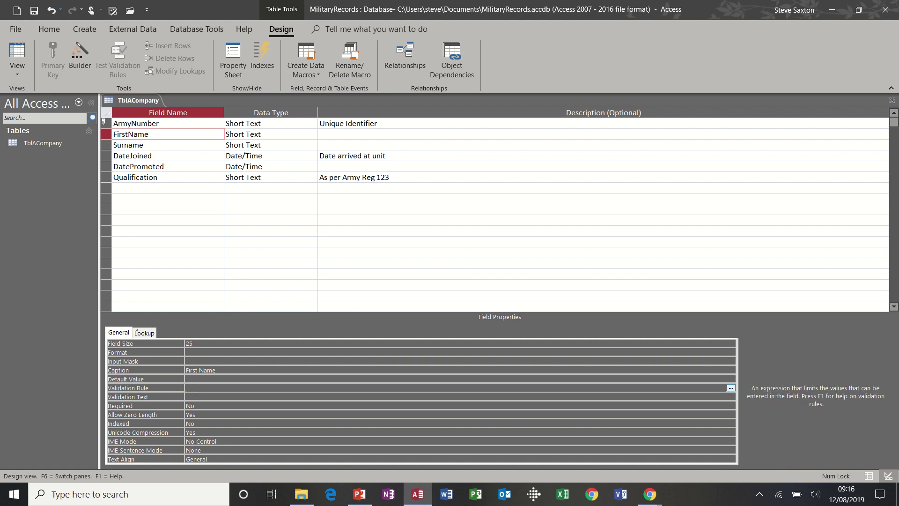
click(195, 394)
click(196, 380)
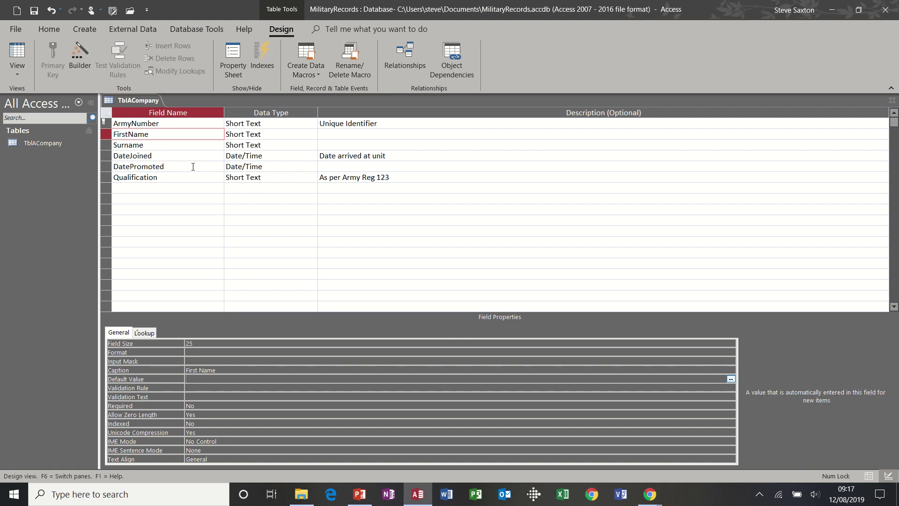
Step: Add a Short Text field named Rank and move it directly below ArmyNumber
click(121, 187)
text(Rank)
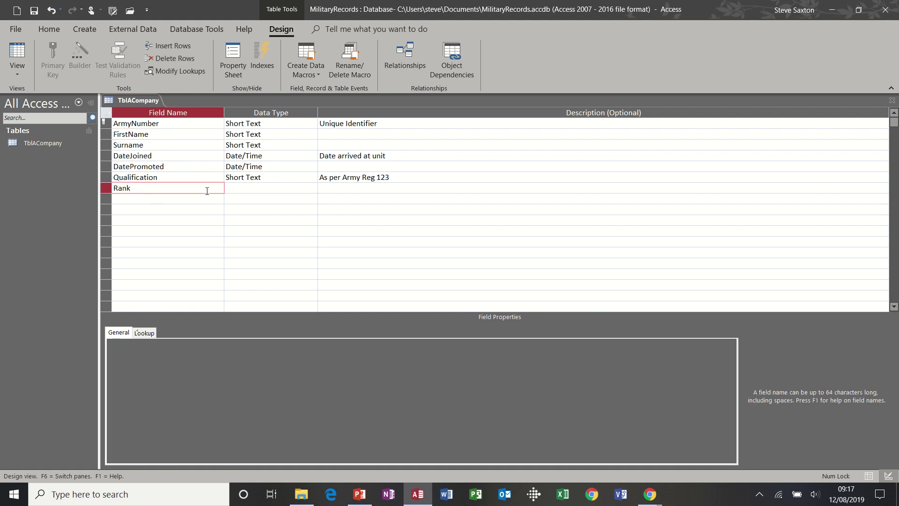
key(Tab)
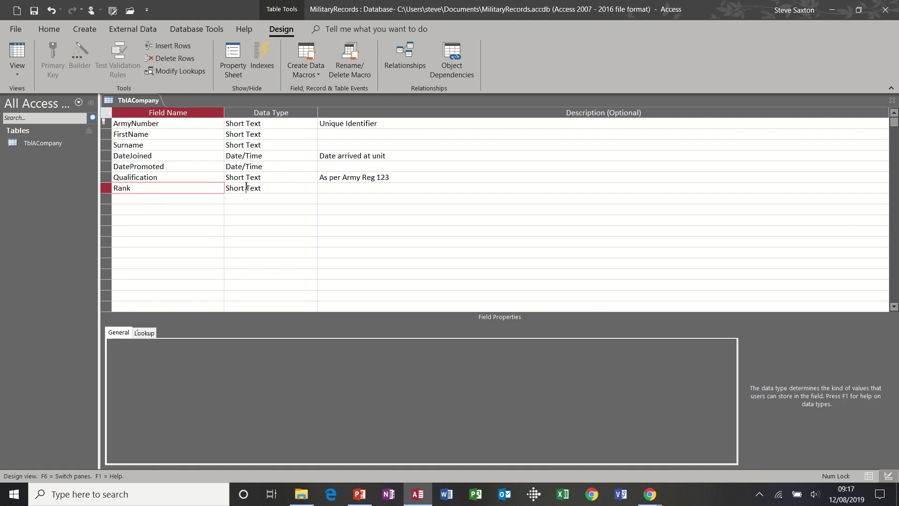
click(146, 189)
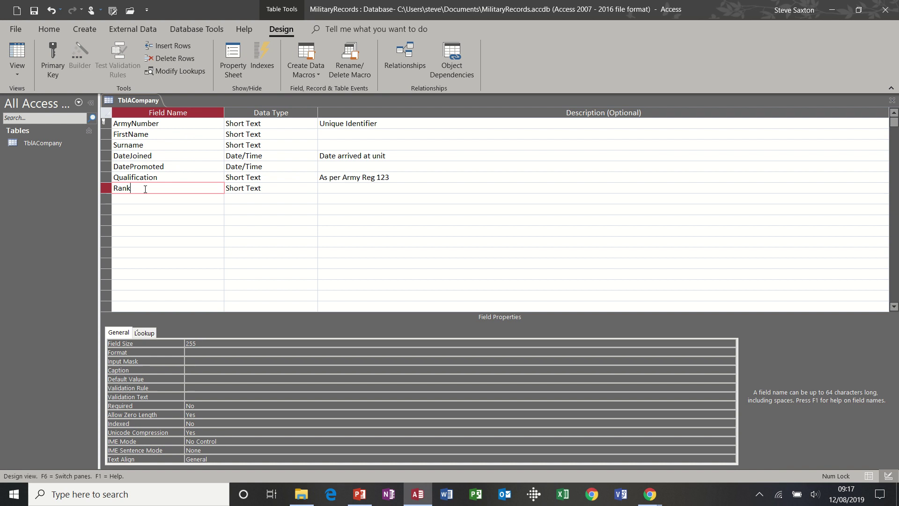
click(108, 188)
drag(106, 188, 106, 140)
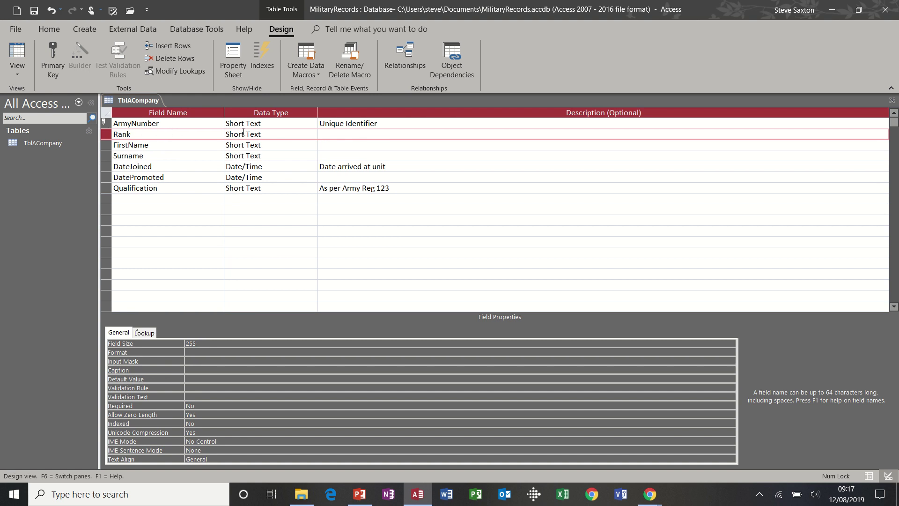
Step: Describe the Rank field as "As per Army Regs 123" and set its default value to Pte
click(334, 134)
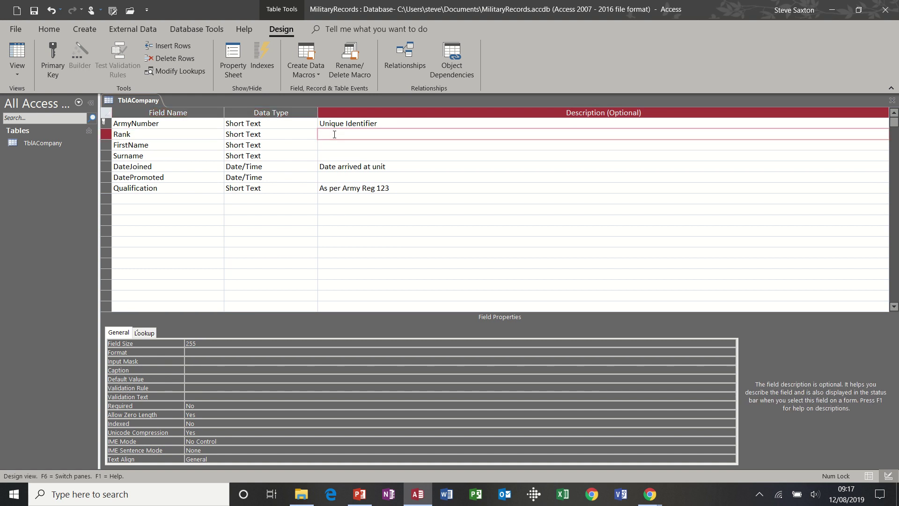
text(As per Army Regs 123)
click(225, 379)
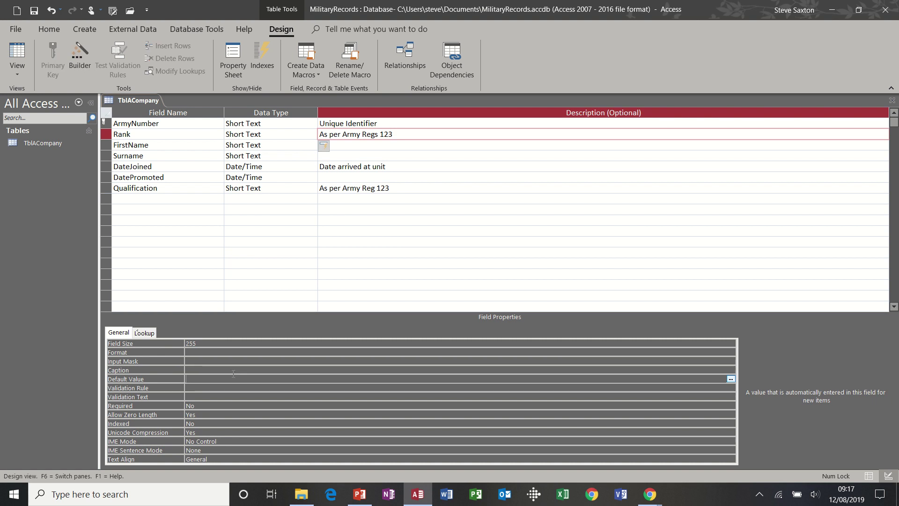
text(Pte)
click(199, 386)
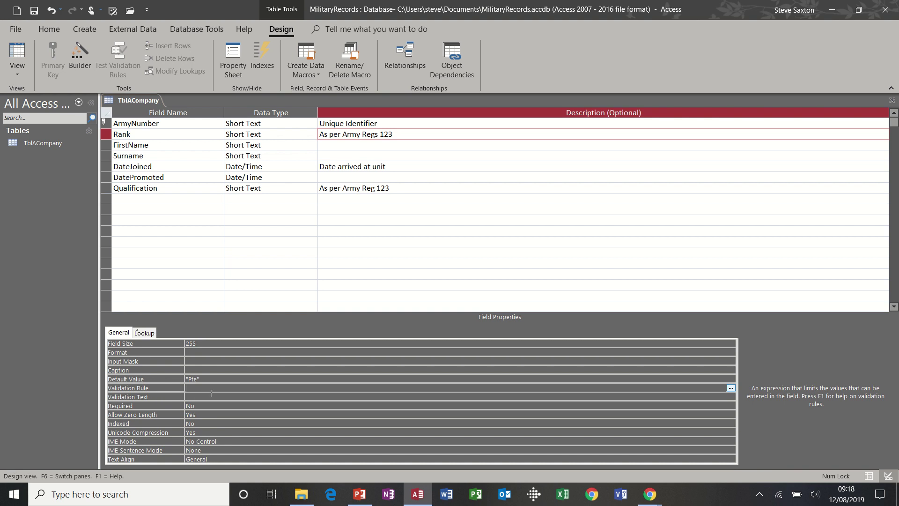
Step: Add a field named RecordCreated below Qualification with the Date/Time data type
click(280, 164)
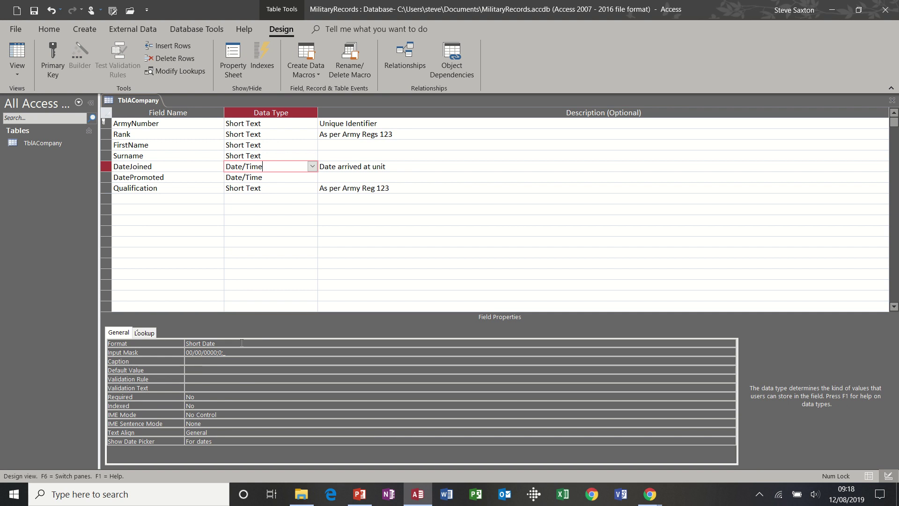
click(204, 377)
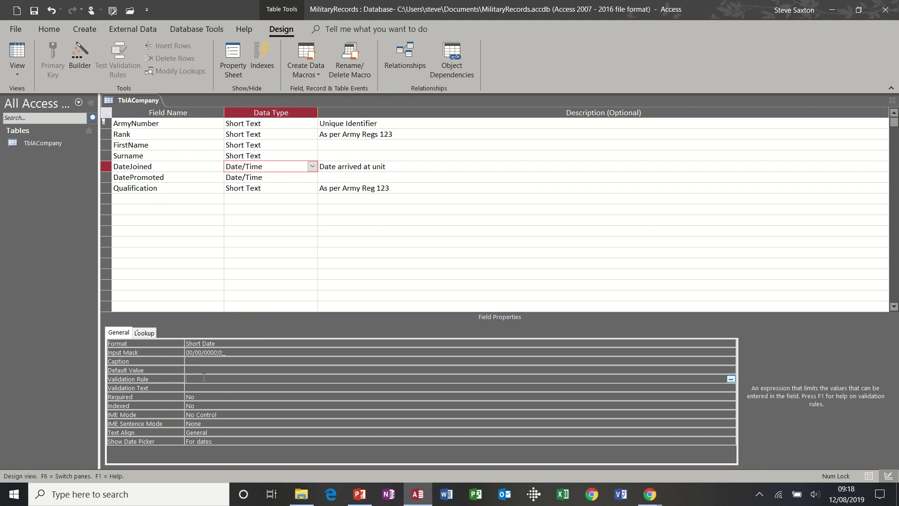
click(143, 198)
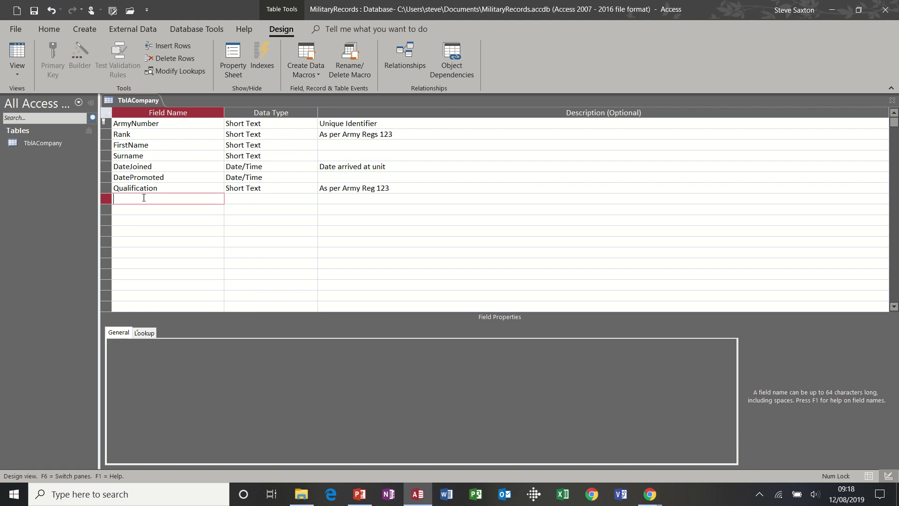
text(Record Created)
click(139, 199)
key(BackSpace)
click(238, 199)
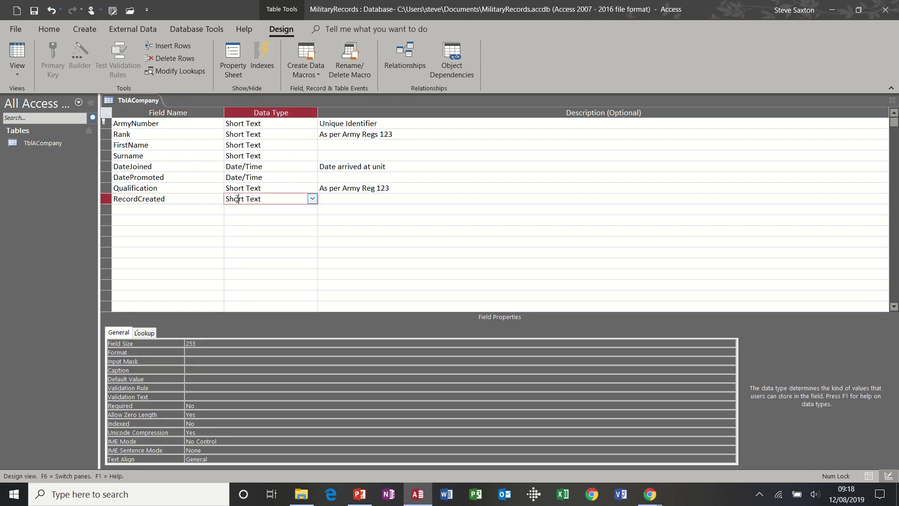
click(312, 200)
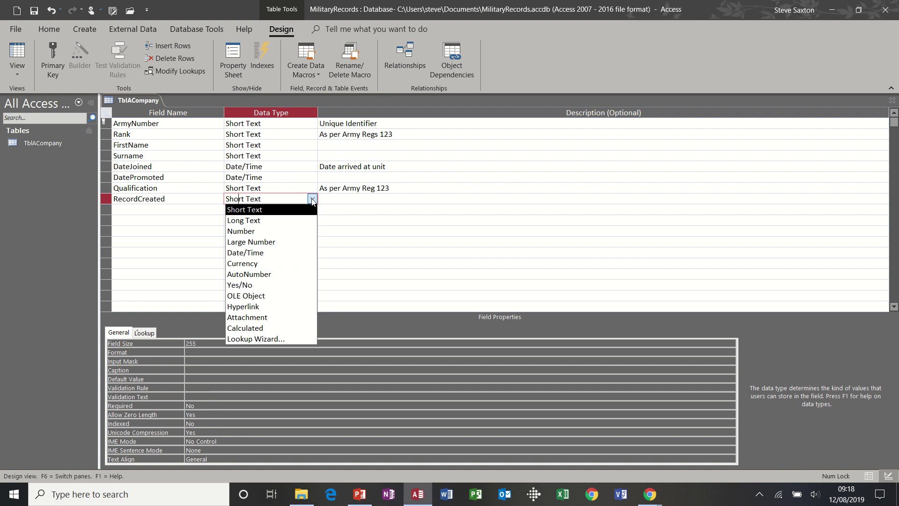
click(279, 253)
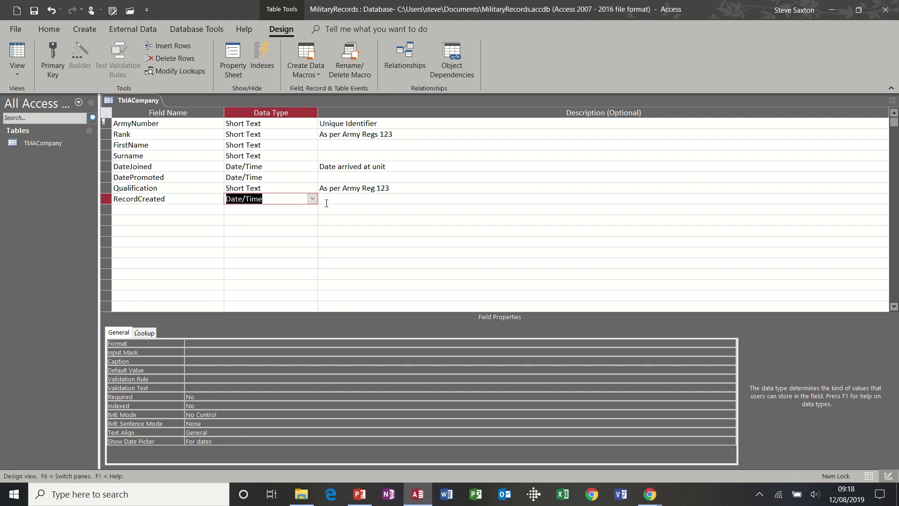
Step: Give RecordCreated the validation rule >Now() and the validation text "You must enter a date in the future"
click(175, 200)
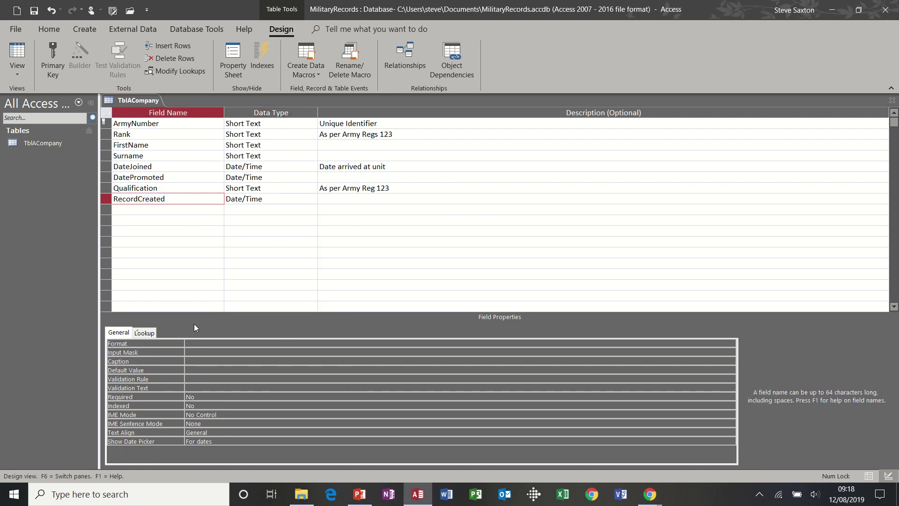
click(198, 379)
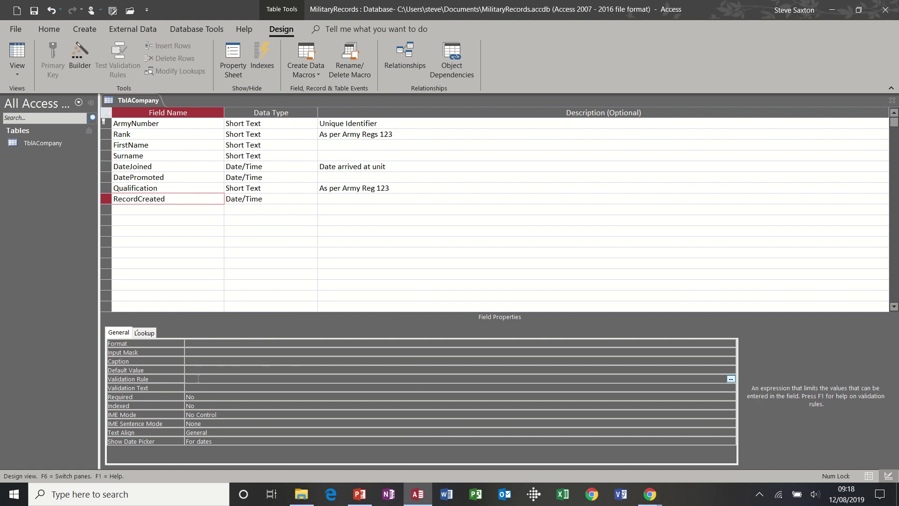
text(ow)
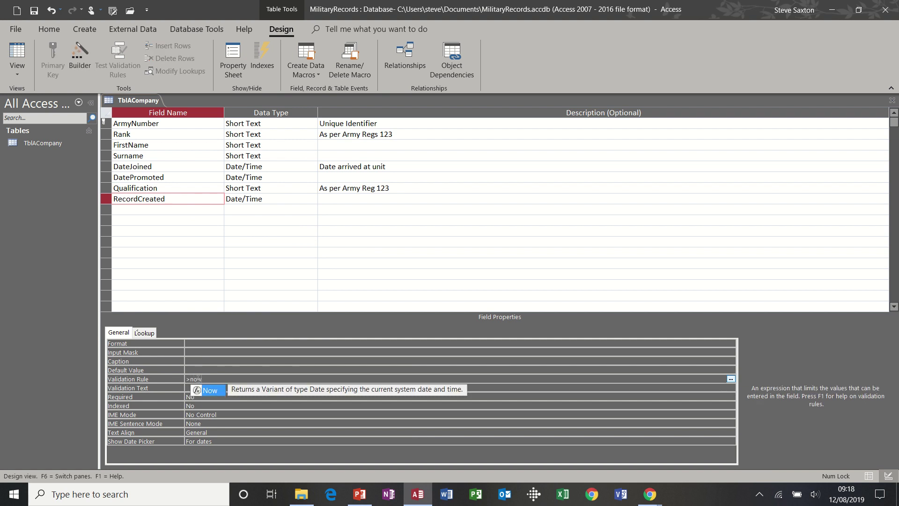
text(())
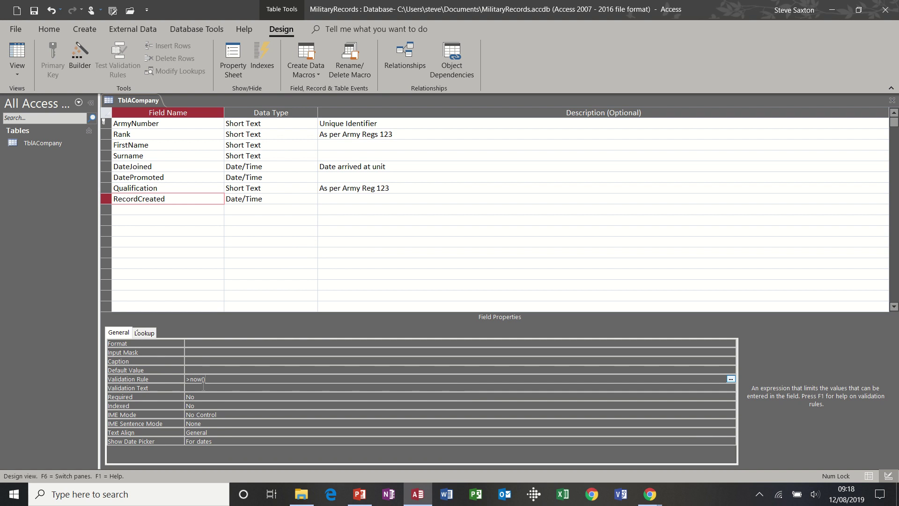
click(204, 386)
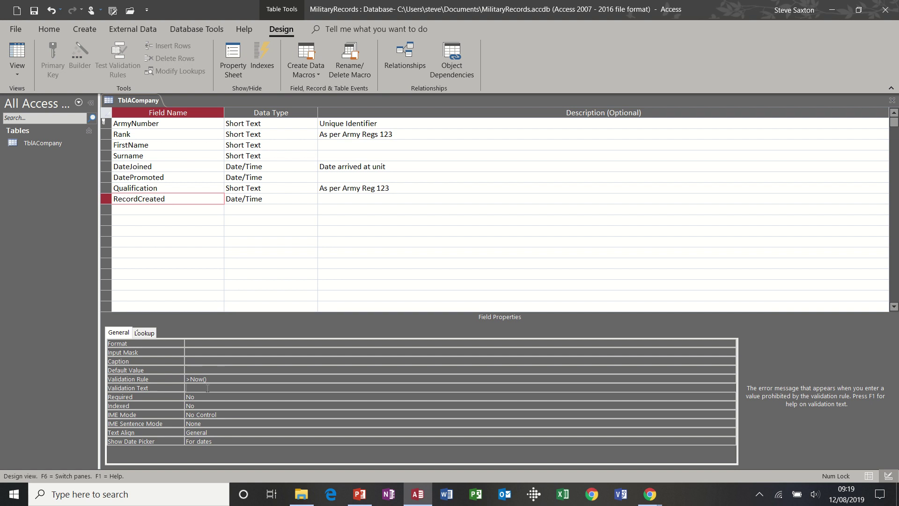
text(You must enter a date in the future)
Step: Change the RecordCreated validation rule to >=Now()
click(189, 379)
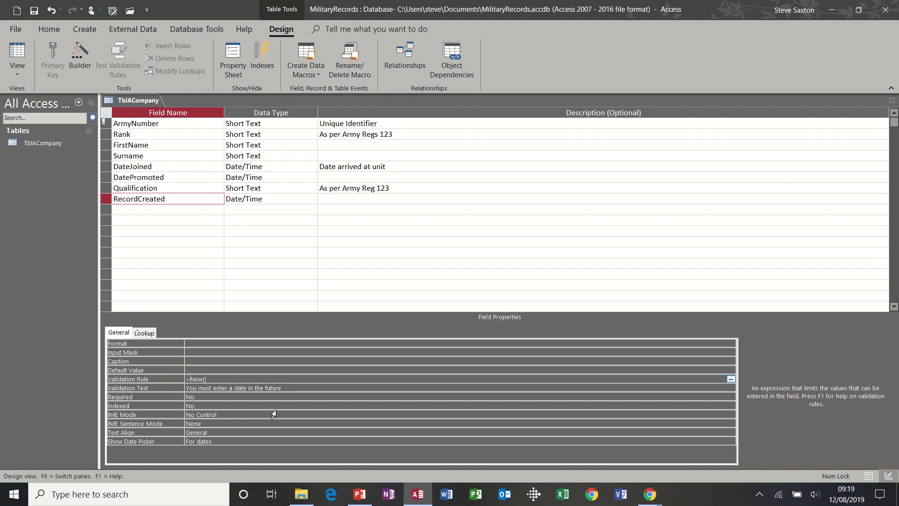
text(=)
click(224, 396)
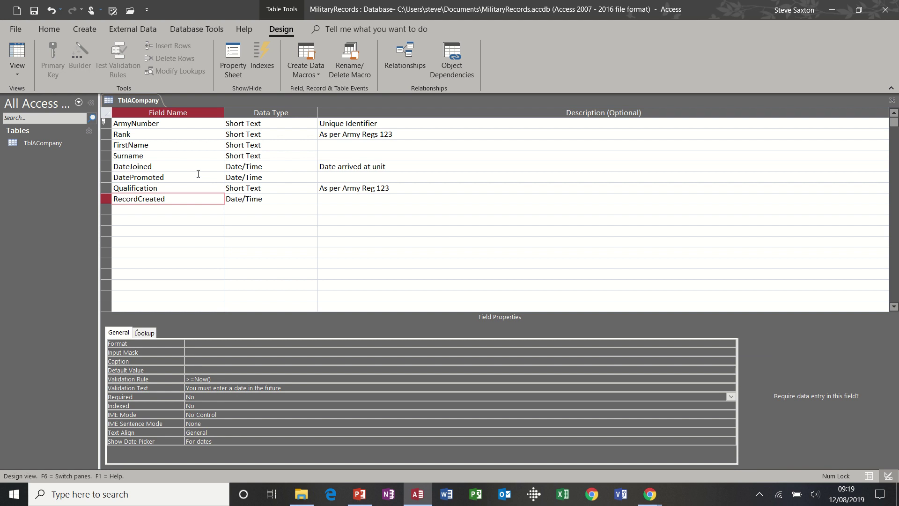
Step: Examine the Required, Allow Zero Length and Indexed properties of the Rank field
click(183, 136)
click(183, 144)
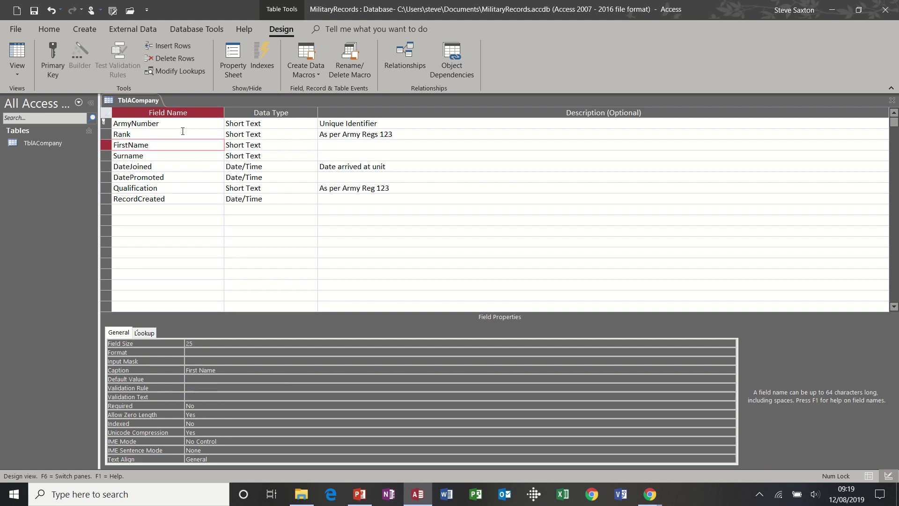
click(184, 132)
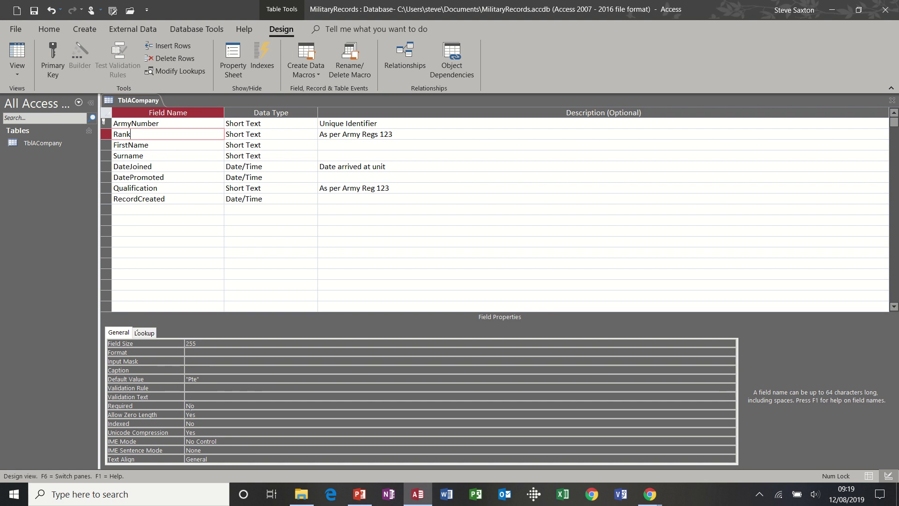
click(199, 407)
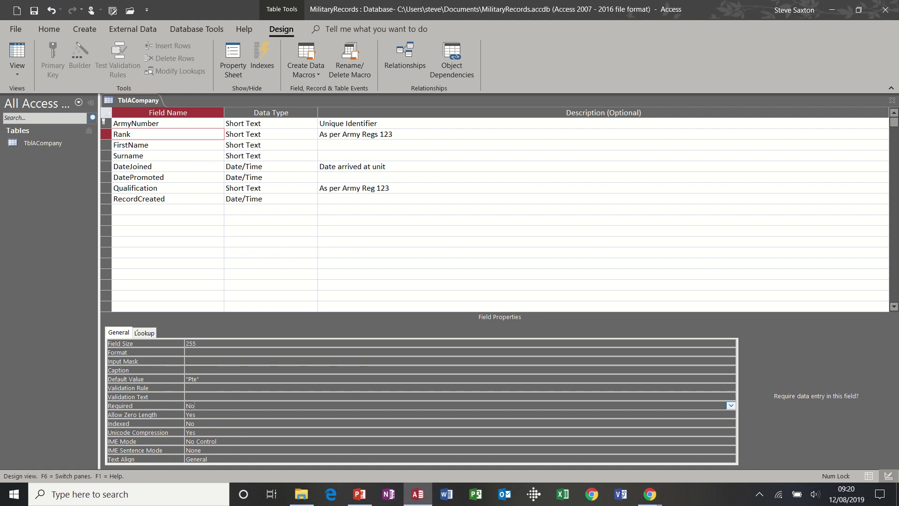
click(201, 415)
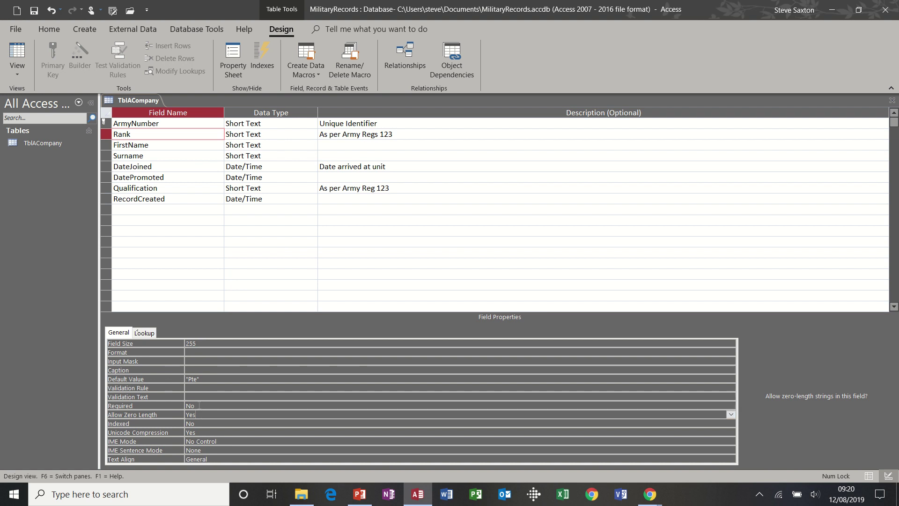
click(201, 406)
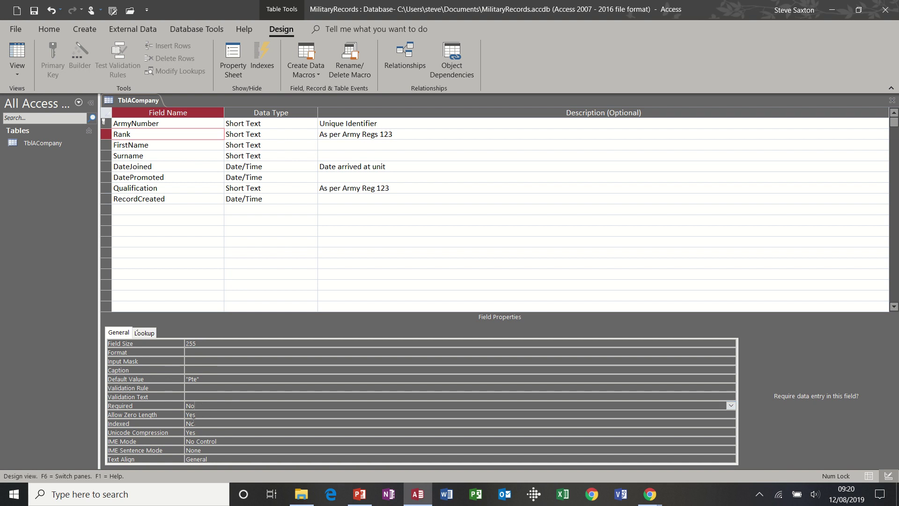
click(205, 424)
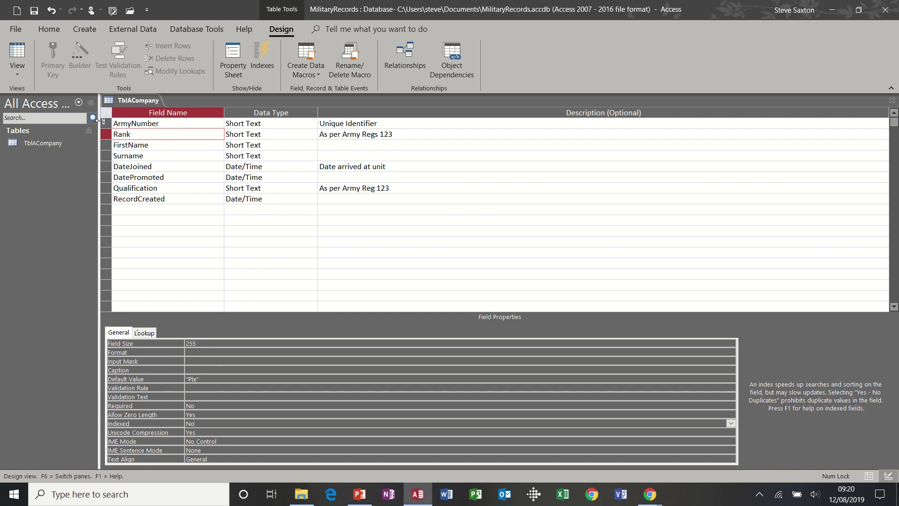
Step: Examine the Indexed and Required properties of ArmyNumber and Surname, including the Indexed options available for Surname
click(155, 123)
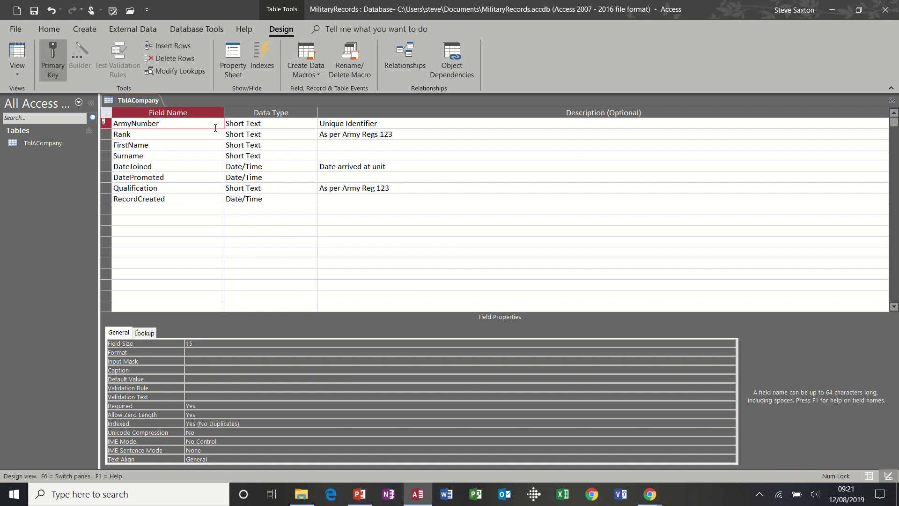
click(201, 154)
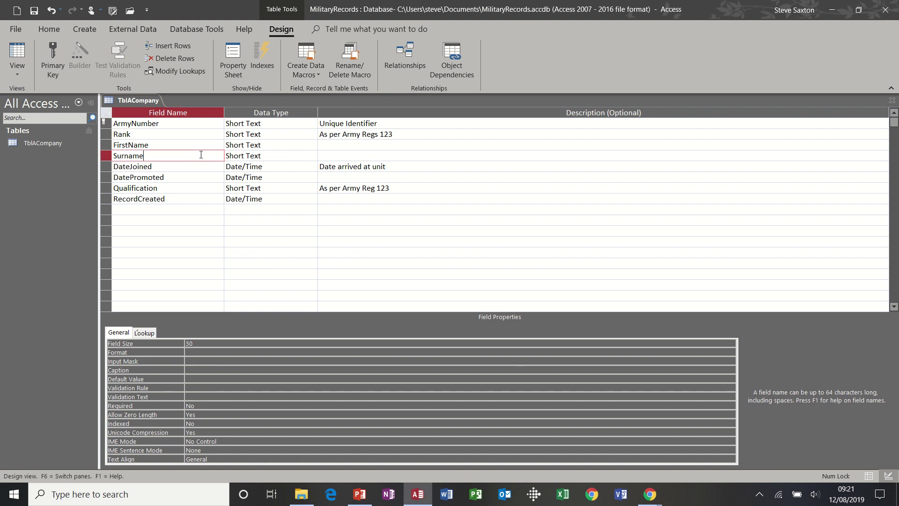
click(208, 424)
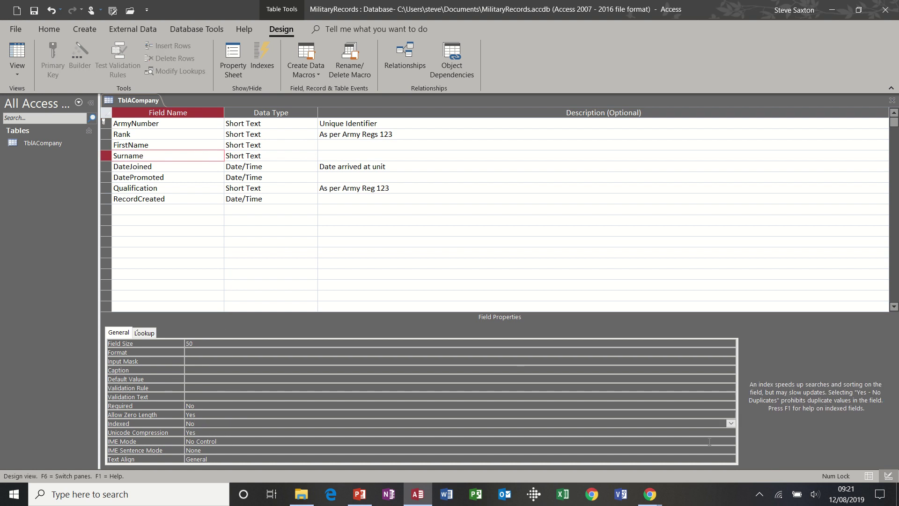
click(731, 424)
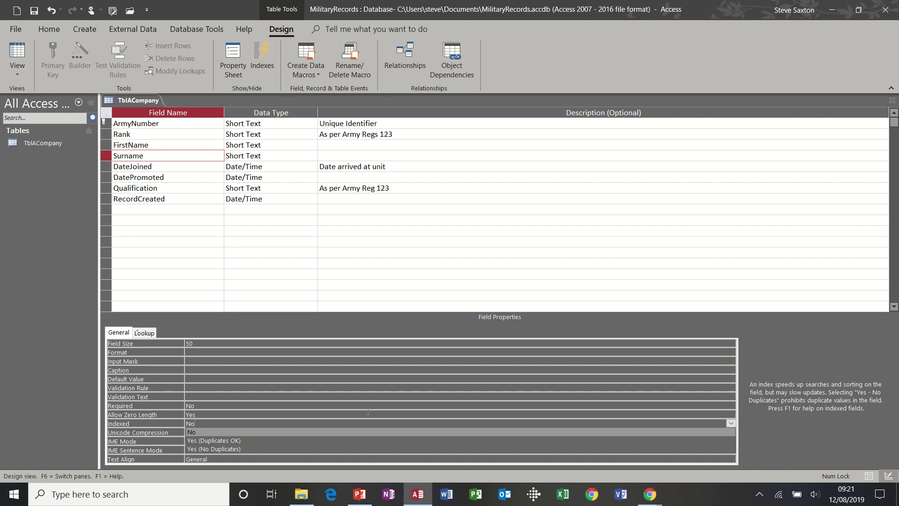
click(227, 405)
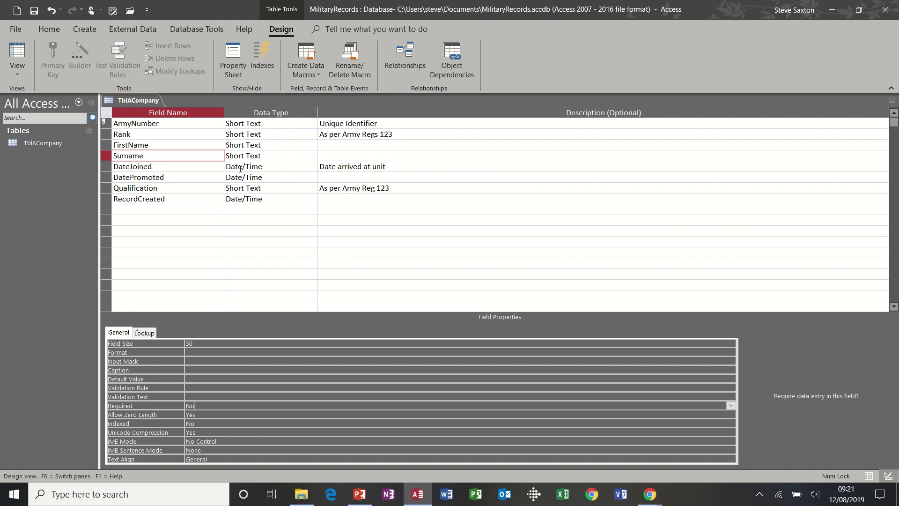
Step: Examine the list of data types available for the ArmyNumber field
click(290, 124)
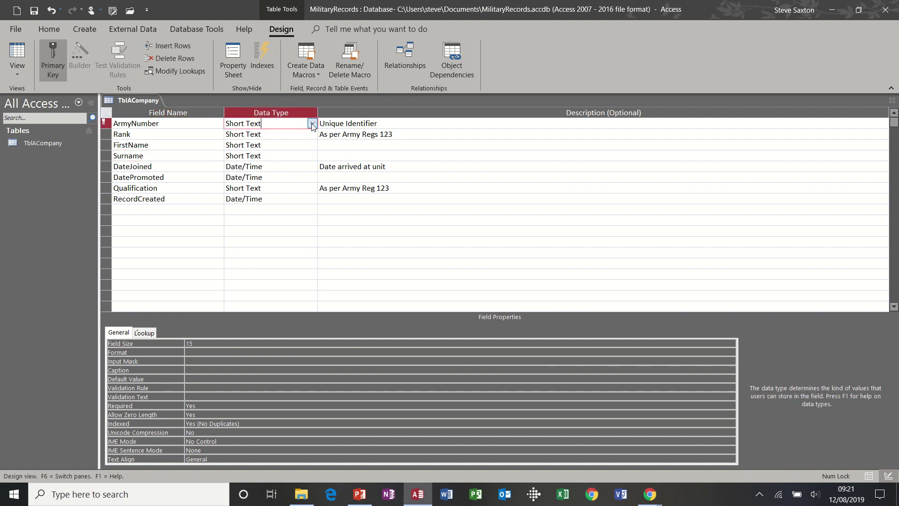
click(312, 124)
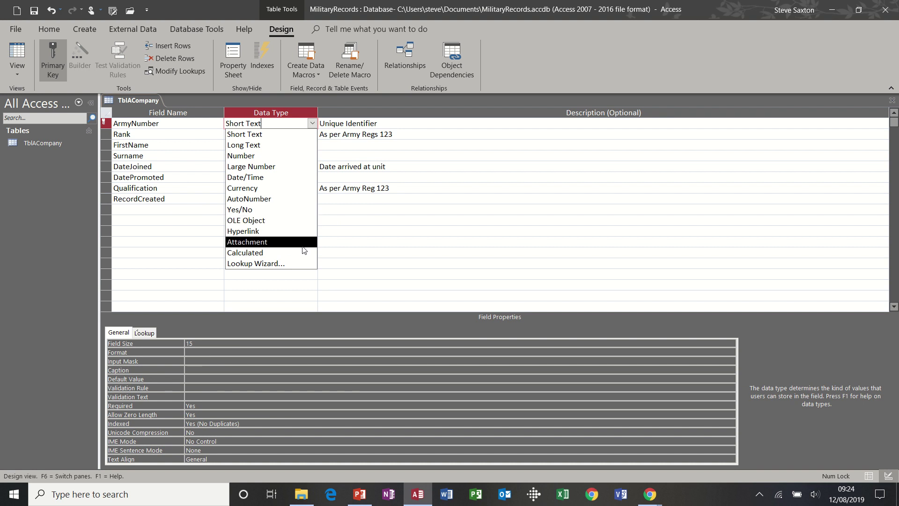
click(175, 208)
Step: Save the TblACompany design and switch the table to Datasheet view
click(179, 199)
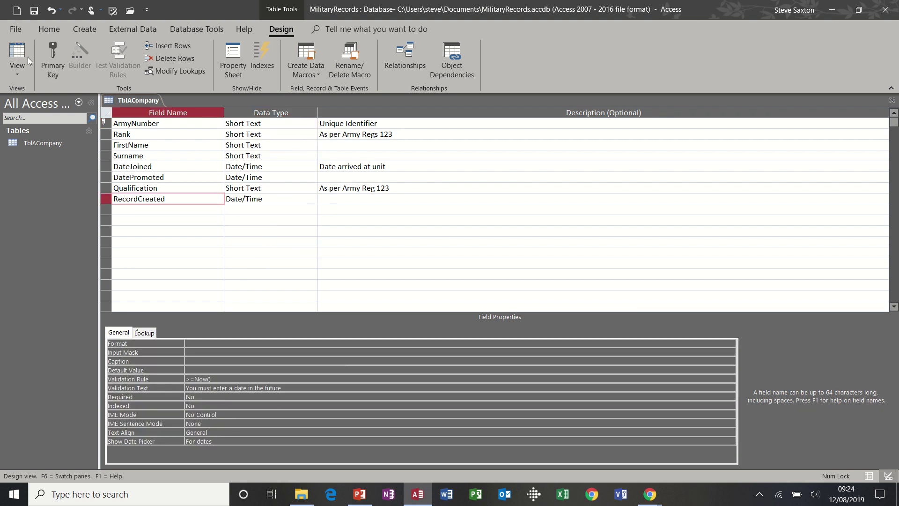
click(35, 11)
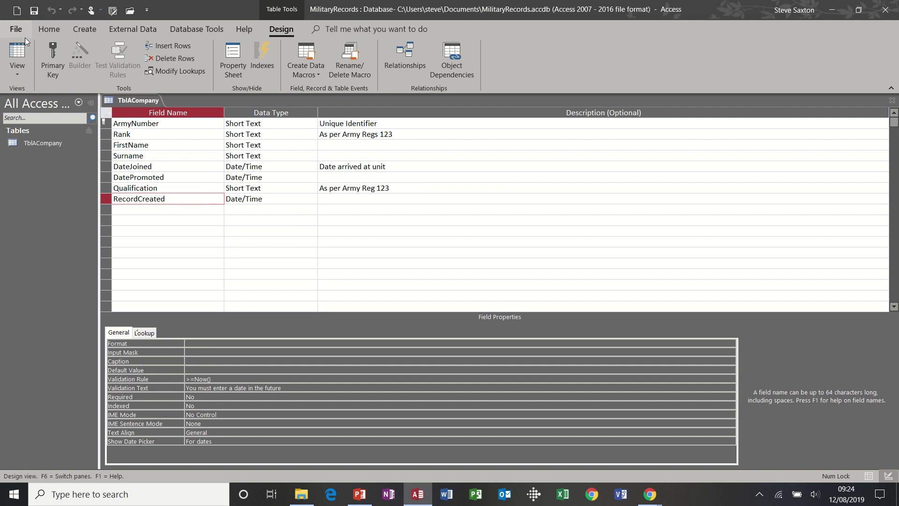
click(17, 53)
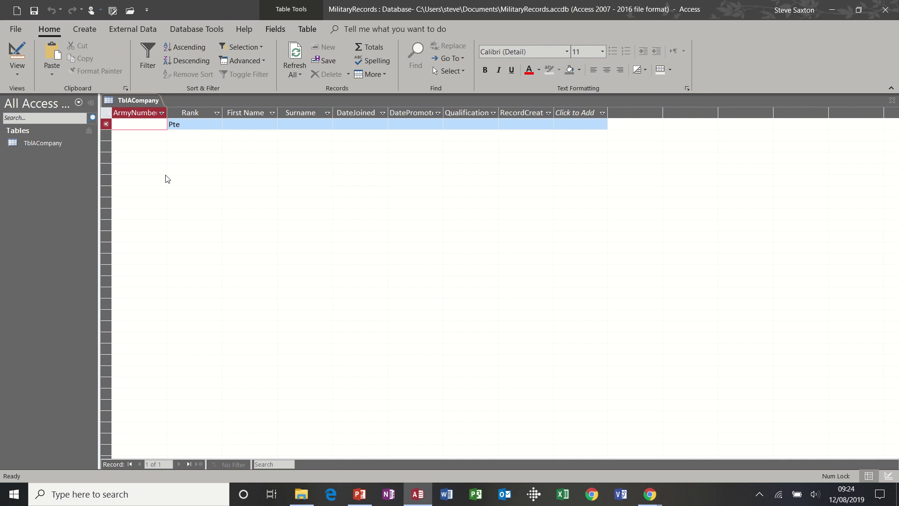
Step: Enter the first record's army number, first name and surname, and set DateJoined to 12/08/2019
text(123)
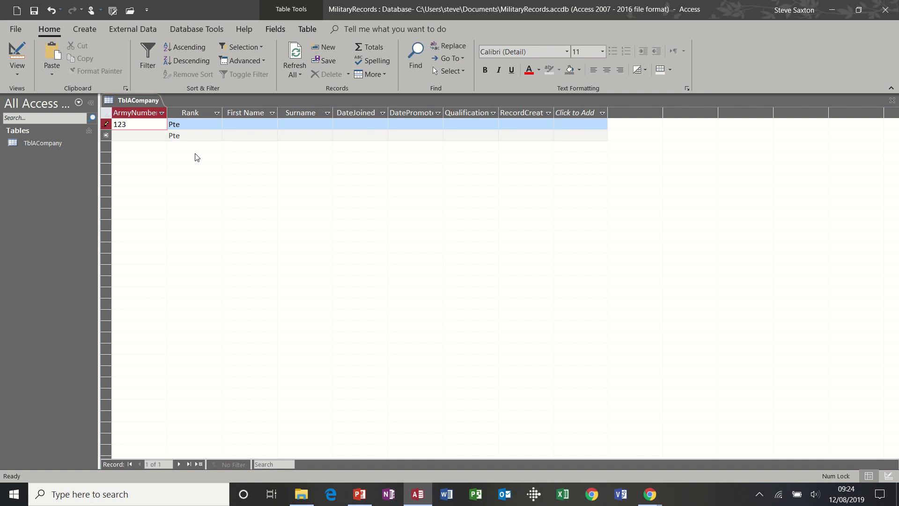
click(239, 124)
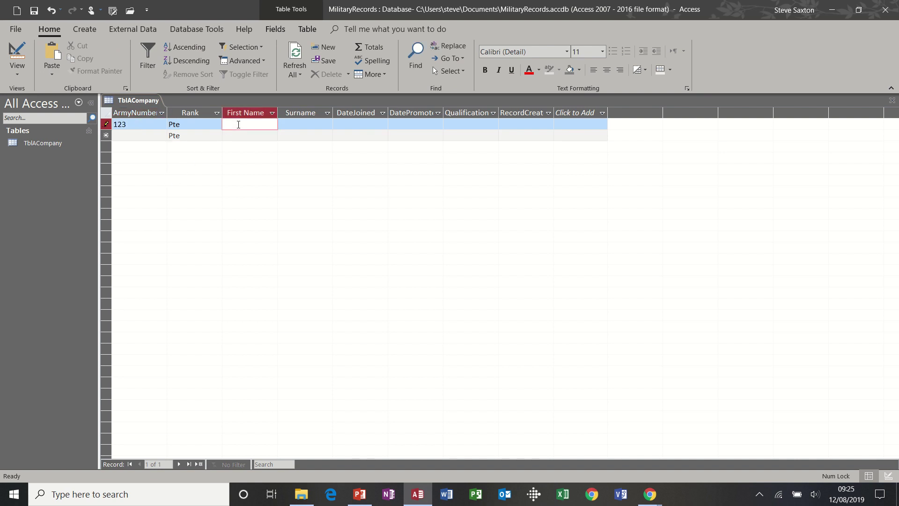
text(Ben)
key(Tab)
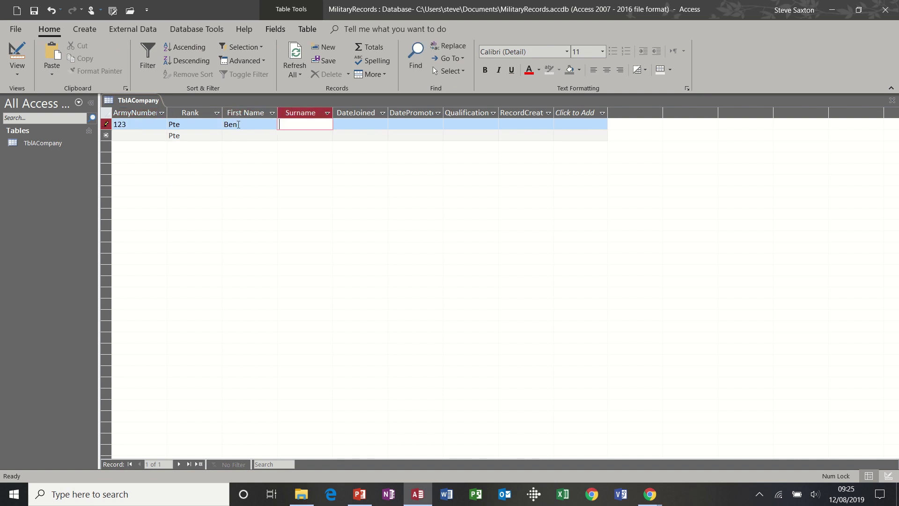
text(Jones)
key(Tab)
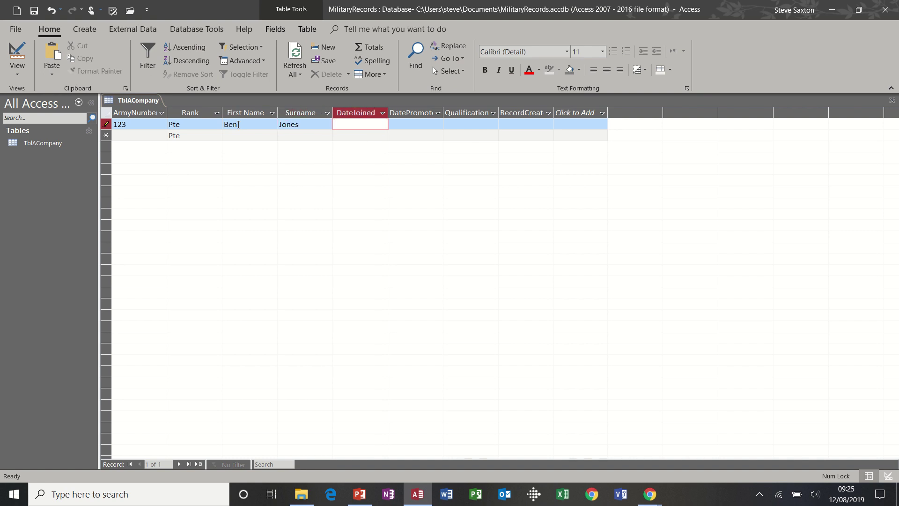
key(ctrl+semicolon)
key(Tab)
Step: Try to set RecordCreated to 12/08/2019 in the first record
click(458, 125)
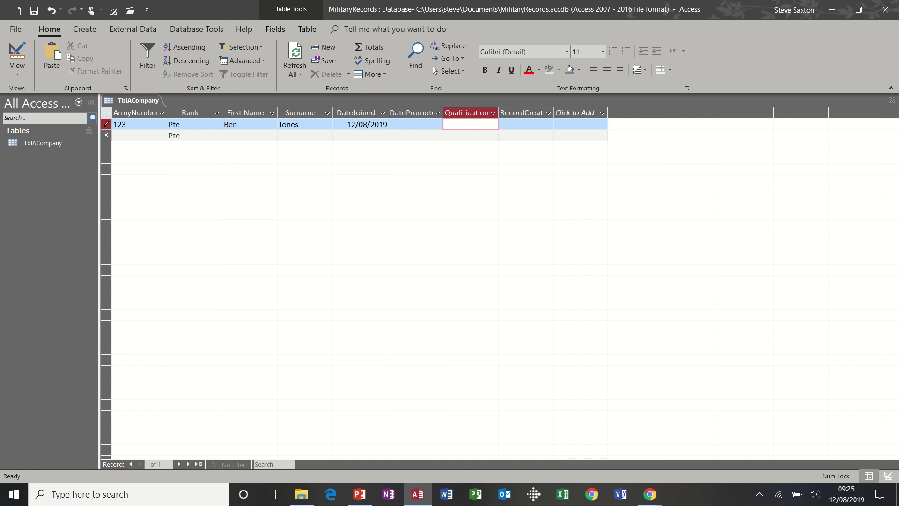
click(516, 125)
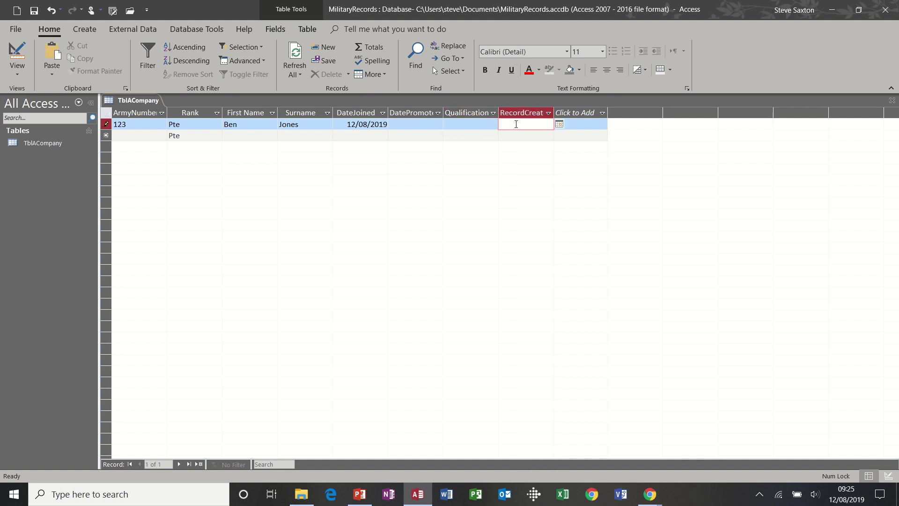
key(ctrl+semicolon)
click(142, 133)
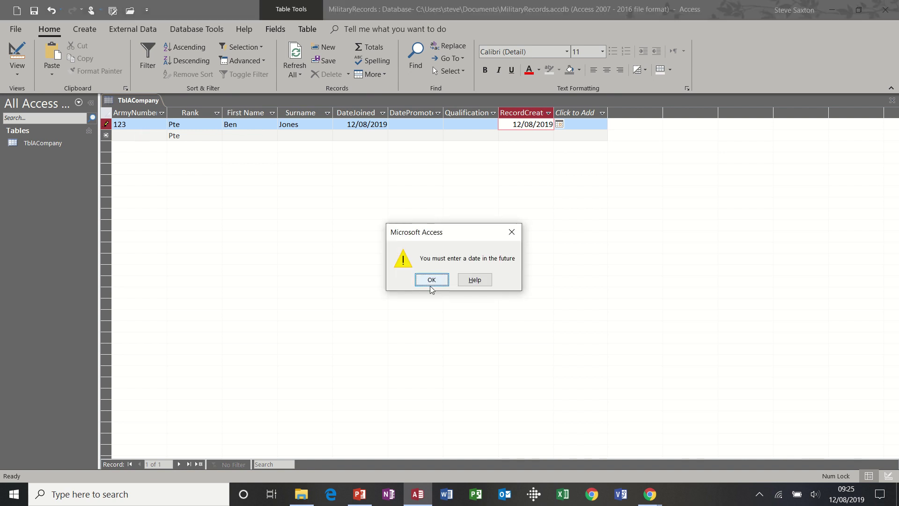
click(431, 280)
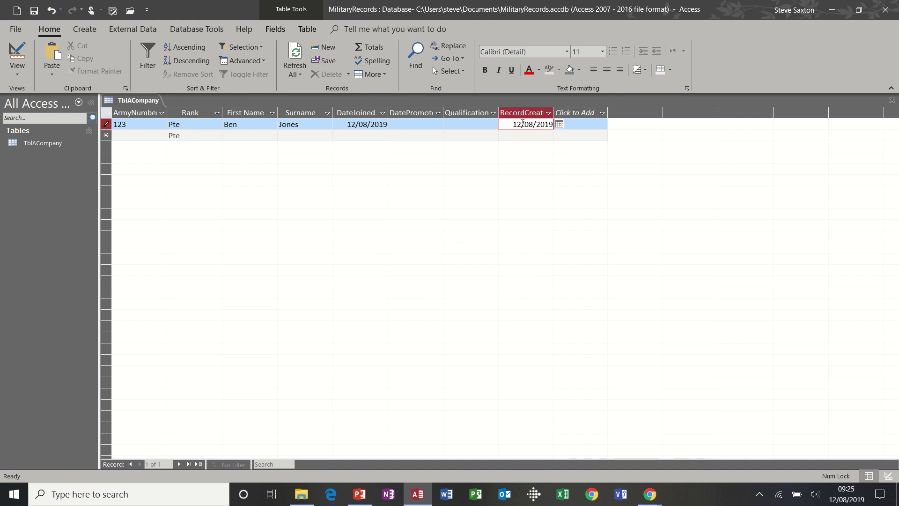
key(Return)
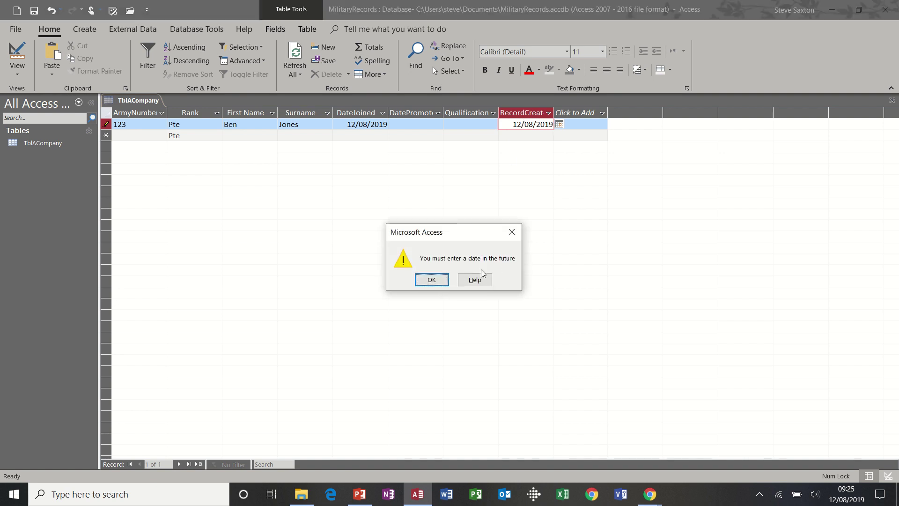
click(429, 280)
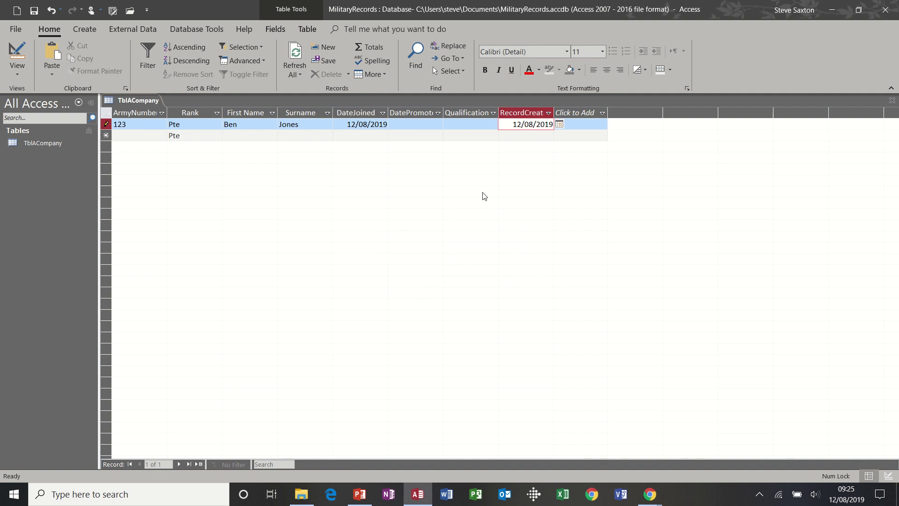
Step: Change the first record's RecordCreated date to 13/08/2019 and commit the record
double_click(518, 124)
text(13)
click(502, 135)
click(522, 125)
Step: Change the RecordCreated validation rule to >Now()-1 in Design view and save the table, testing existing data against it
click(18, 53)
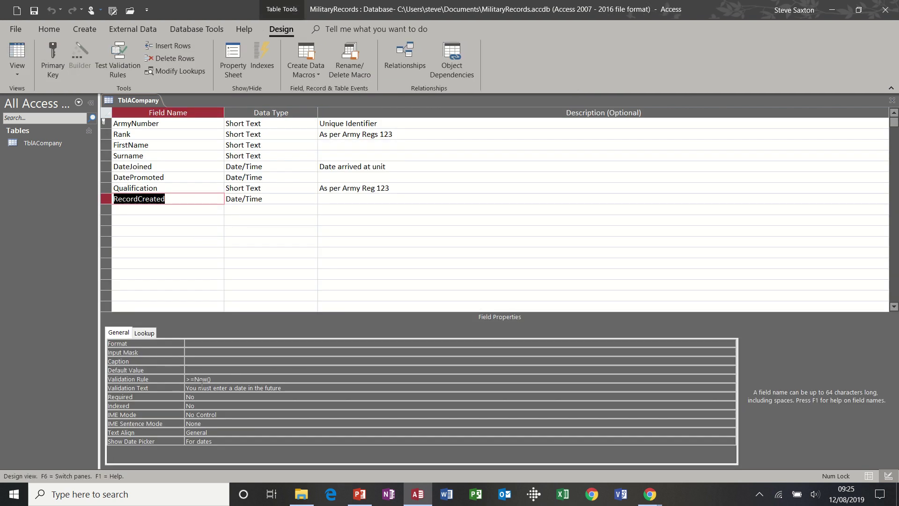
click(188, 379)
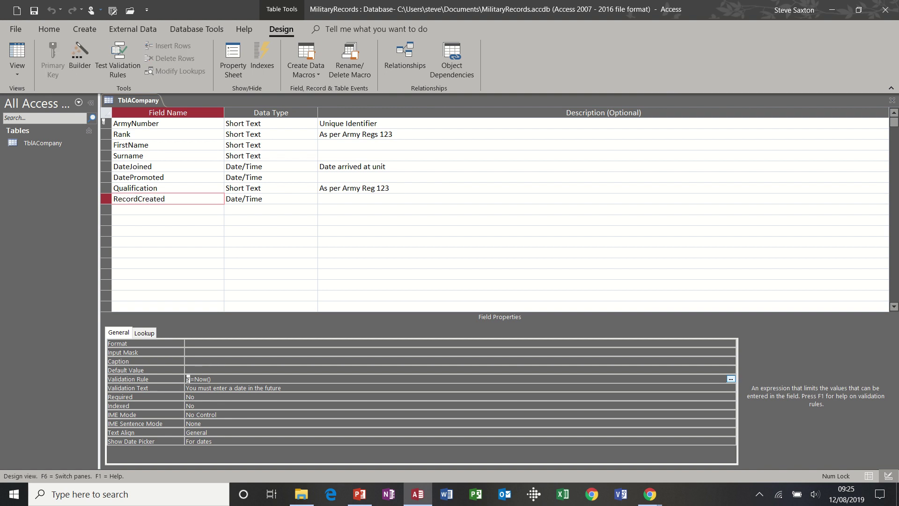
text(>)
key(Delete)
text(>)
key(BackSpace)
click(33, 10)
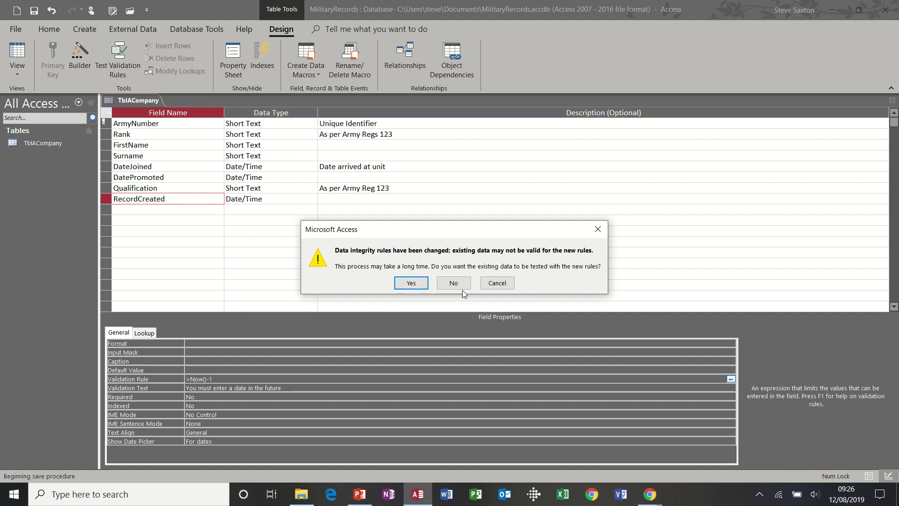
click(412, 282)
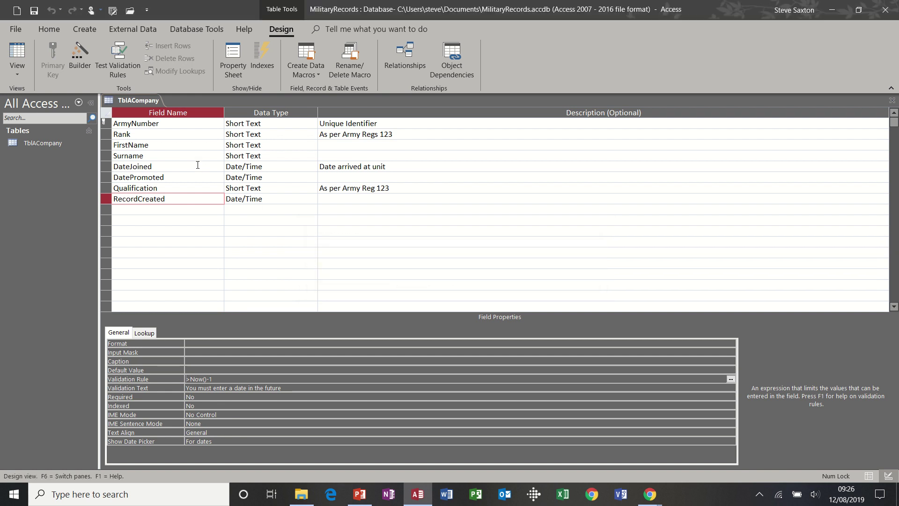
Step: Set RecordCreated to 12/08/2019 in the first record in Datasheet view and commit it
click(27, 54)
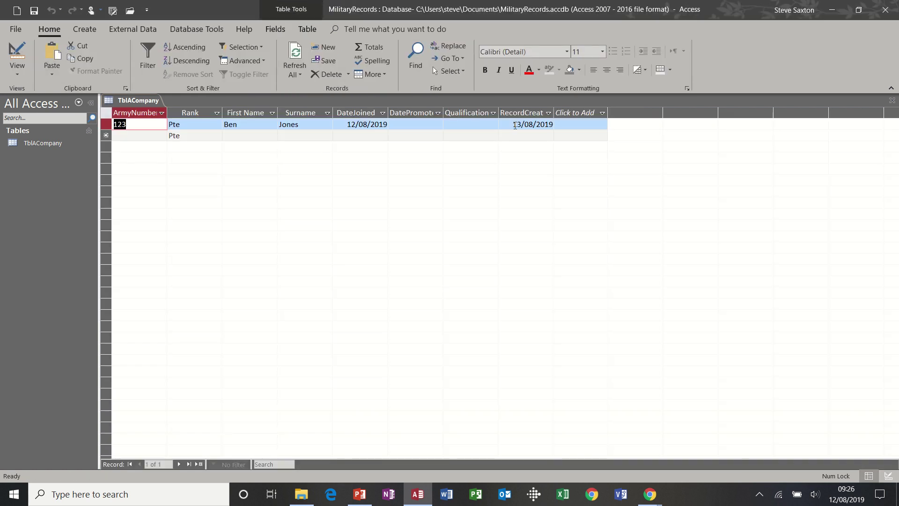
click(521, 125)
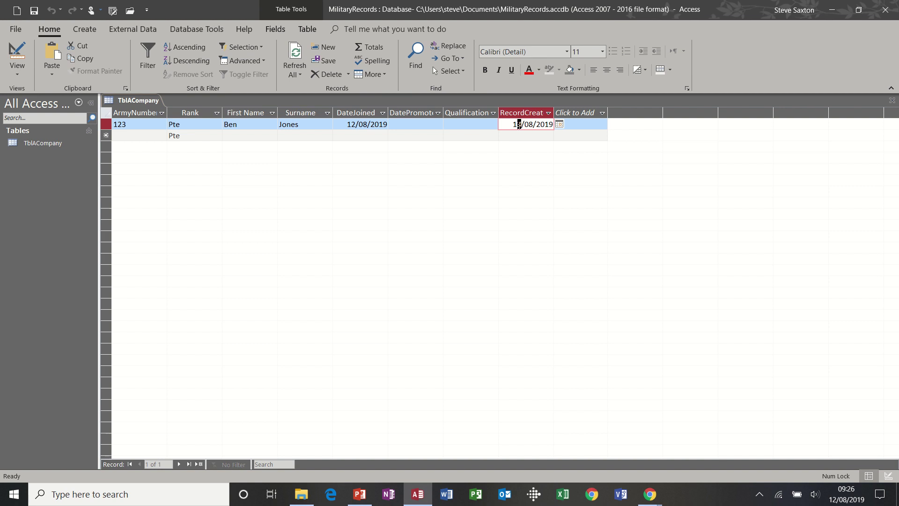
key(Down)
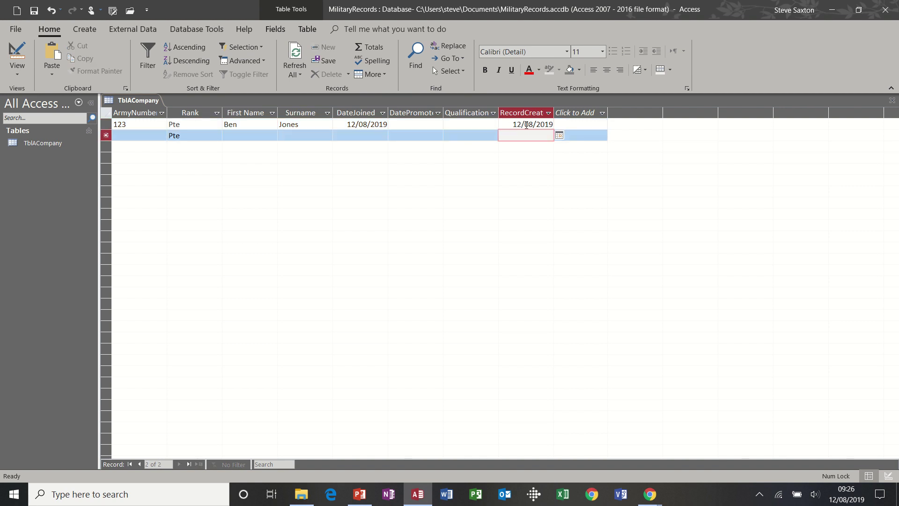
Step: Enter the first name and surname in a second record and set its DateJoined to 12/08/2019
click(235, 137)
text(Bill)
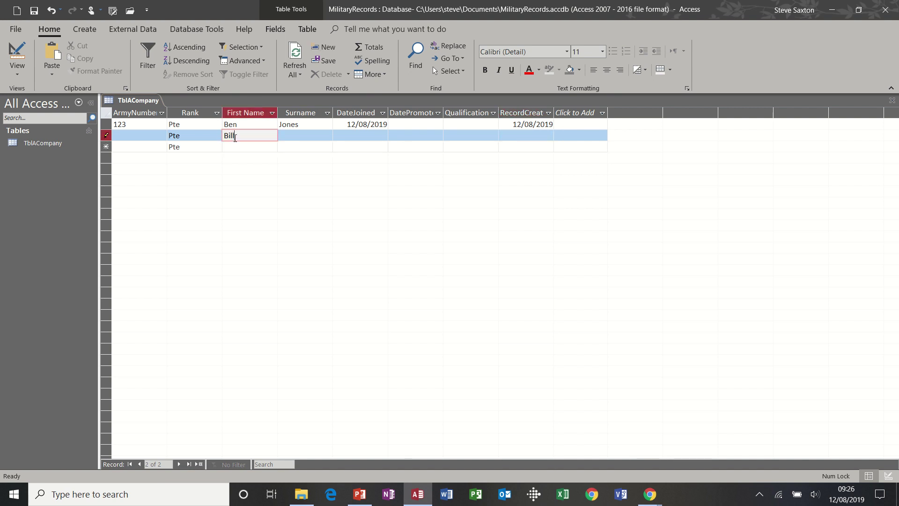
key(Tab)
text(Smith)
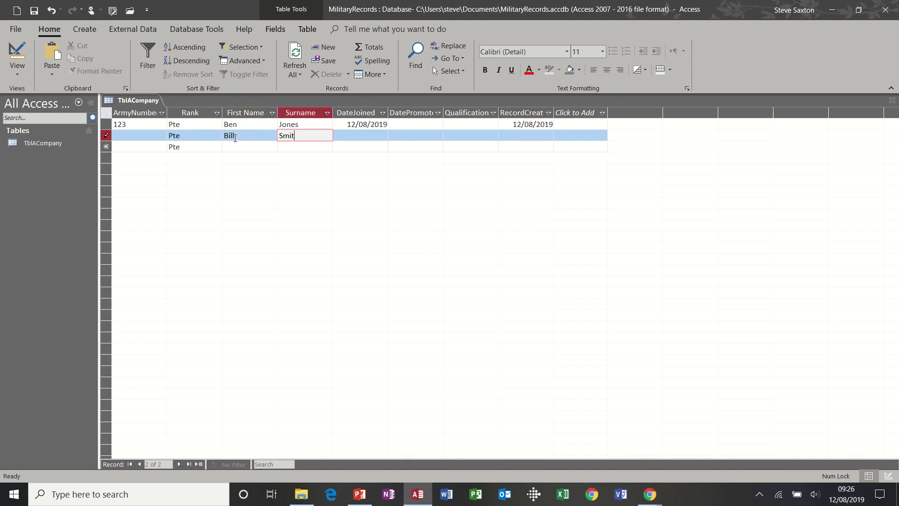
key(Tab)
key(ctrl+semicolon)
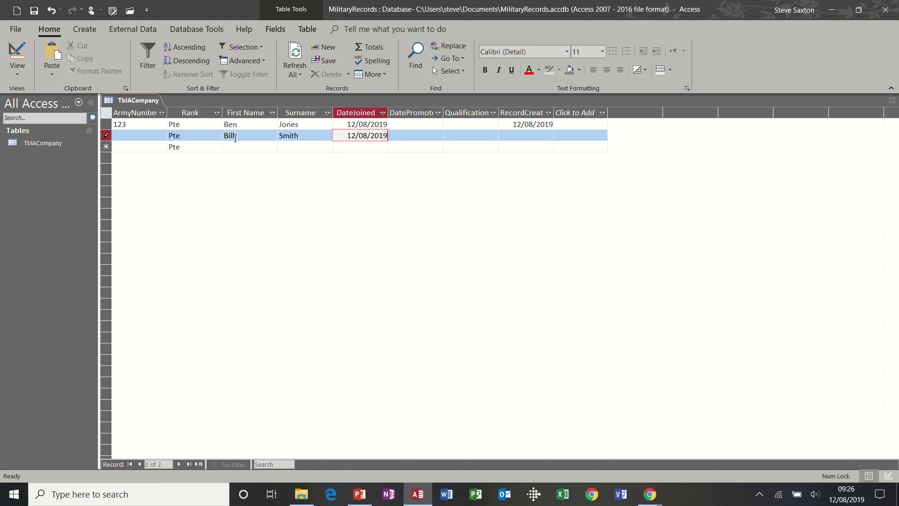
key(Tab)
key(Tab)
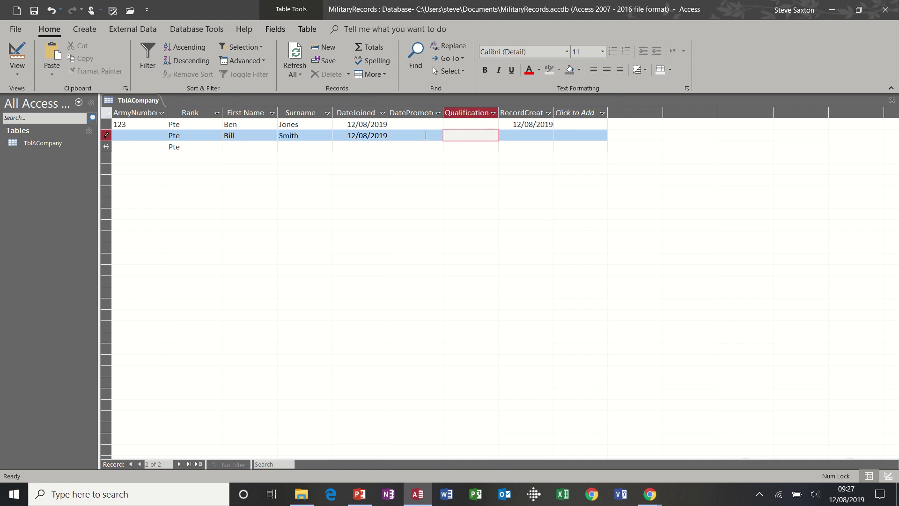
Step: Complete the second record by entering its army number, and return the table to Design view
click(17, 59)
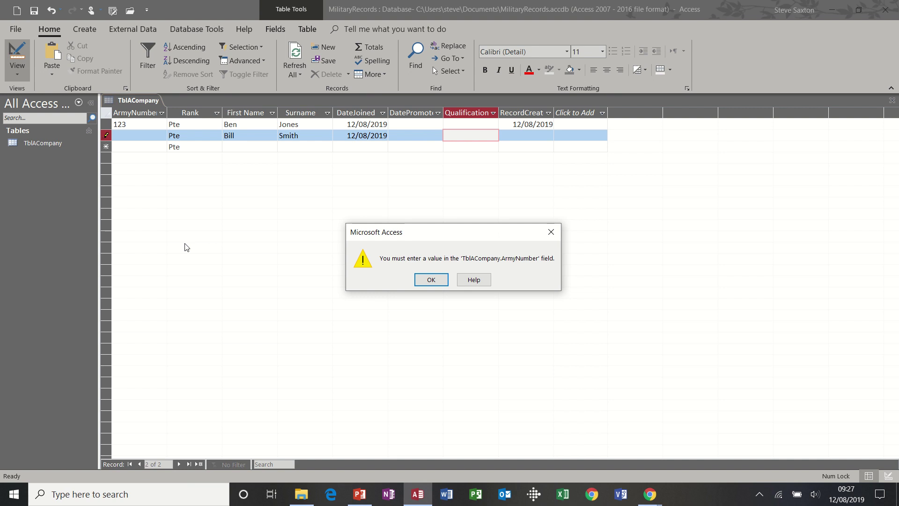
click(430, 281)
click(430, 281)
click(152, 136)
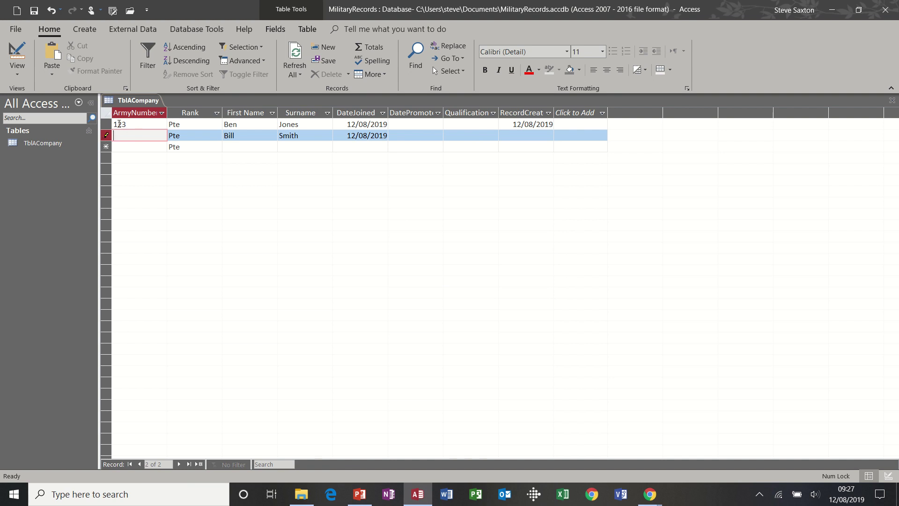
text(124)
click(411, 145)
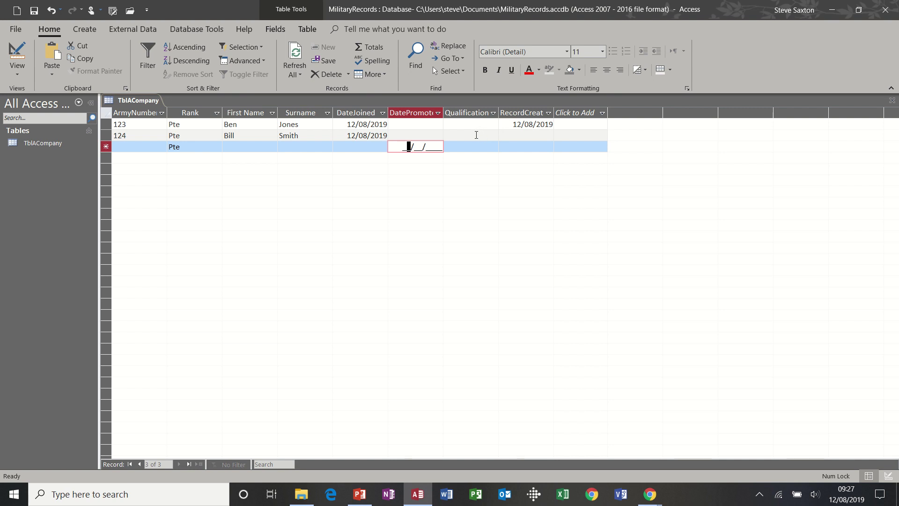
click(17, 54)
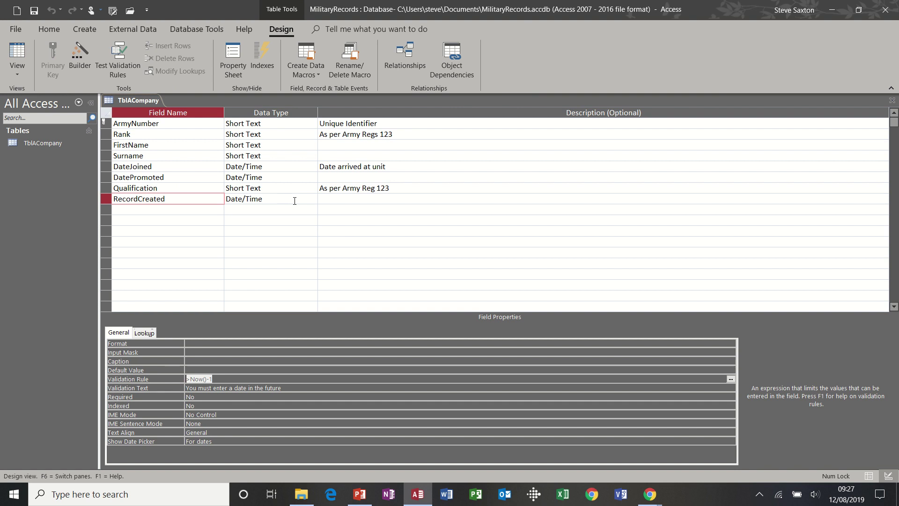
click(294, 201)
click(313, 200)
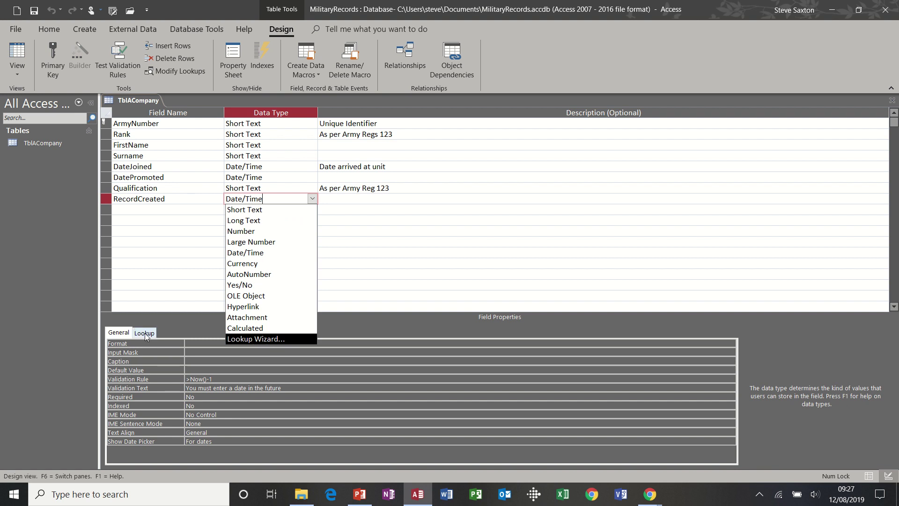
click(183, 198)
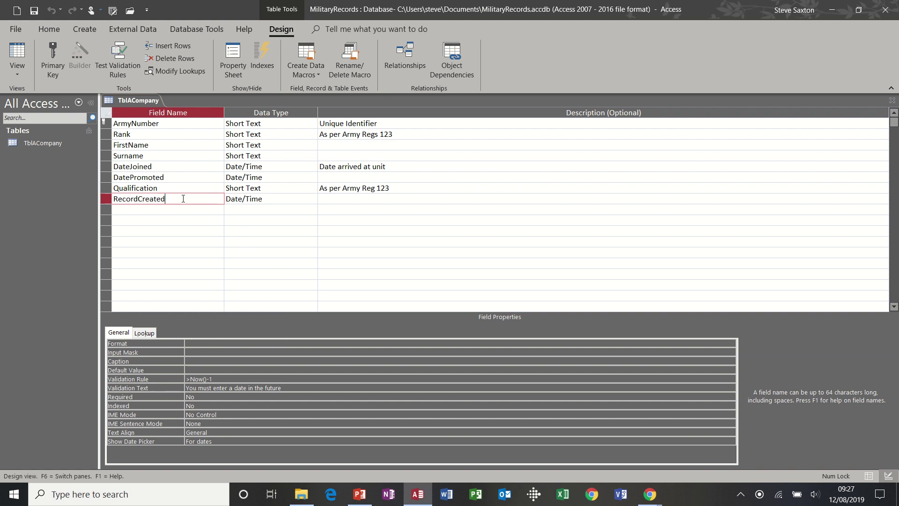
Step: Close TblACompany and start a new table in Design view with a Short Text field named Qualification
click(892, 100)
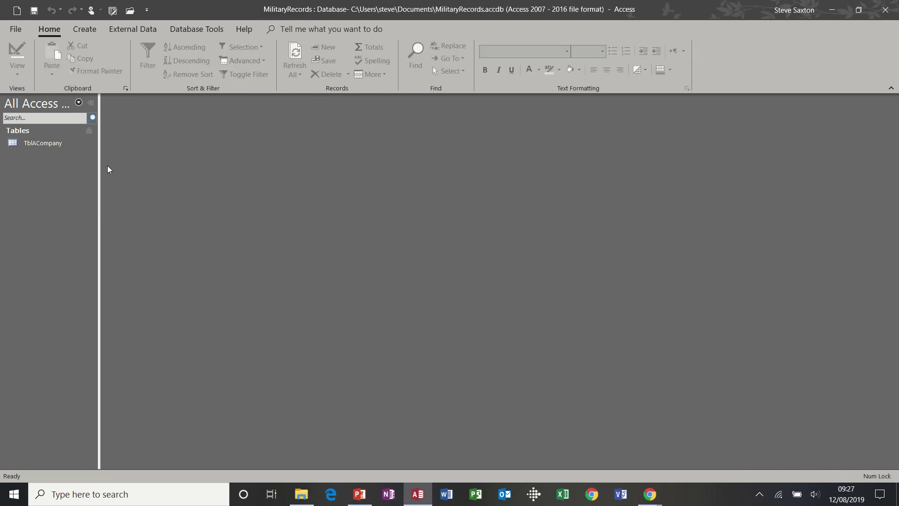
click(84, 29)
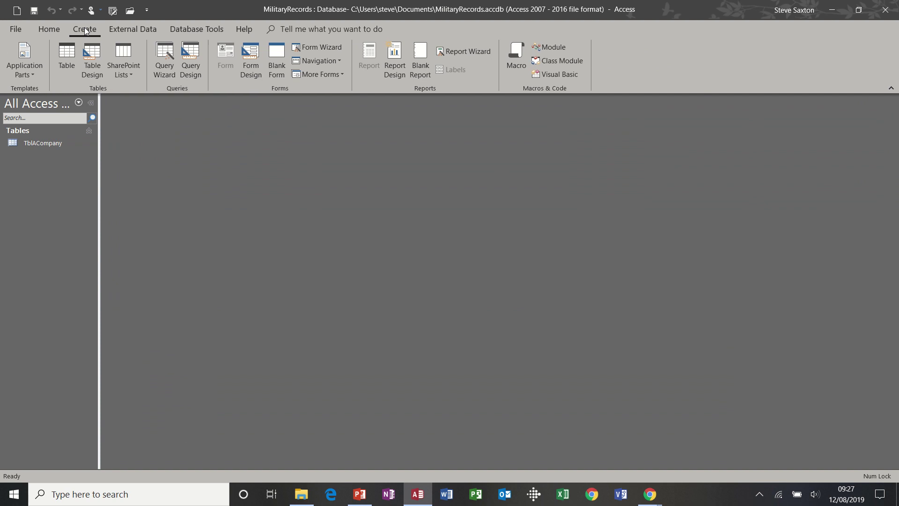
click(90, 57)
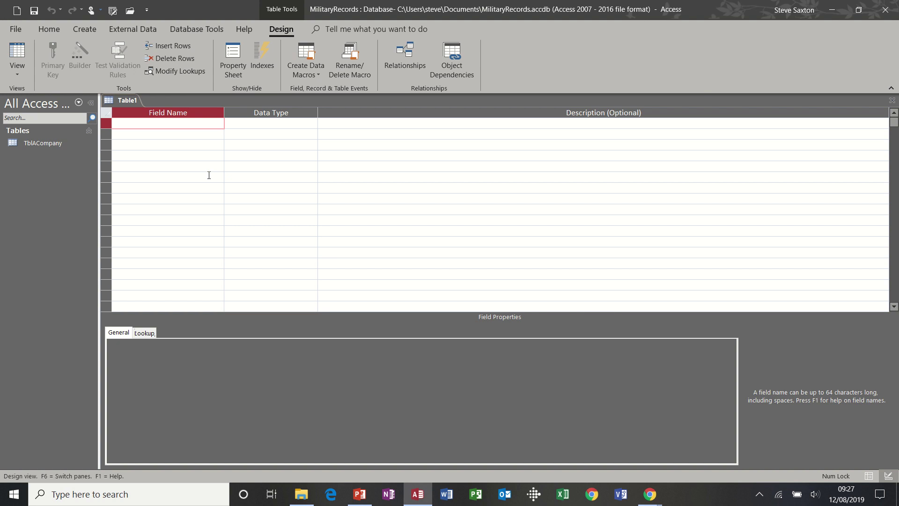
text(Qualification)
key(Tab)
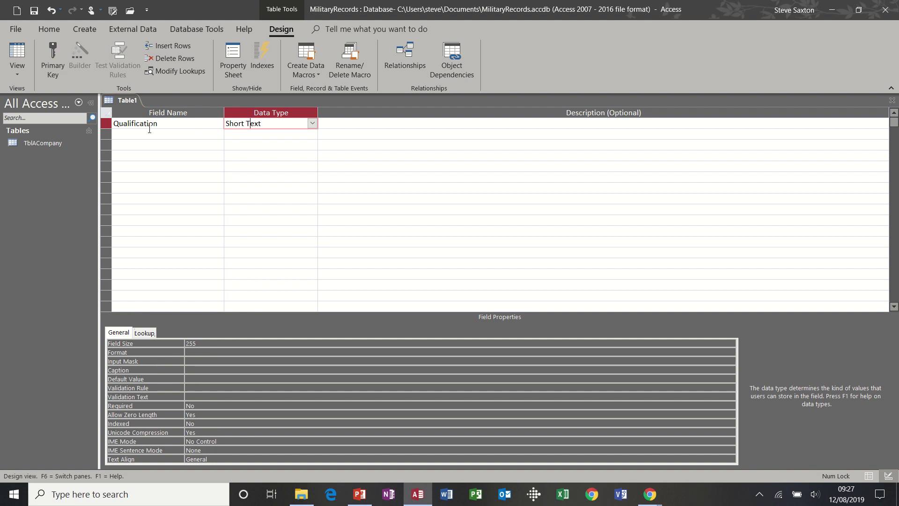
Step: Save the new table as TblQualificationLU, letting Access create a primary key
click(34, 11)
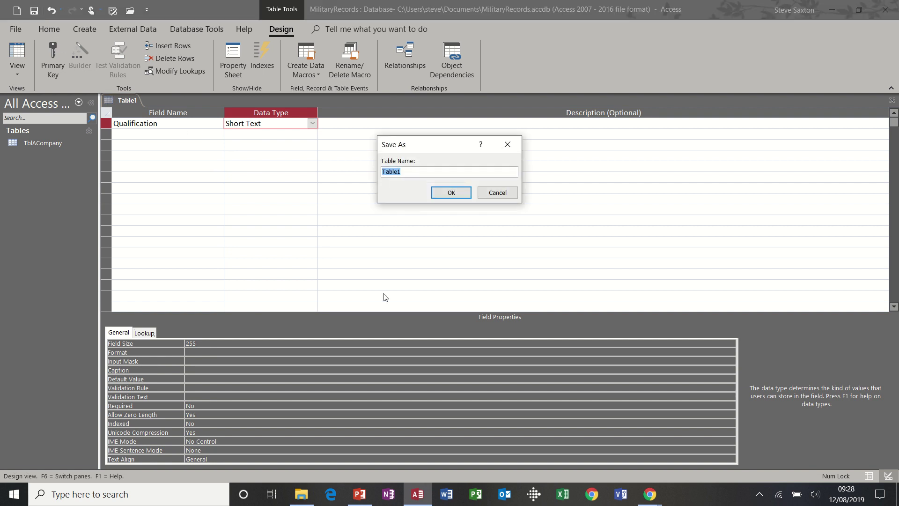
text(Tb)
text(lQua)
text(l)
key(BackSpace)
text(alificationLU)
click(451, 194)
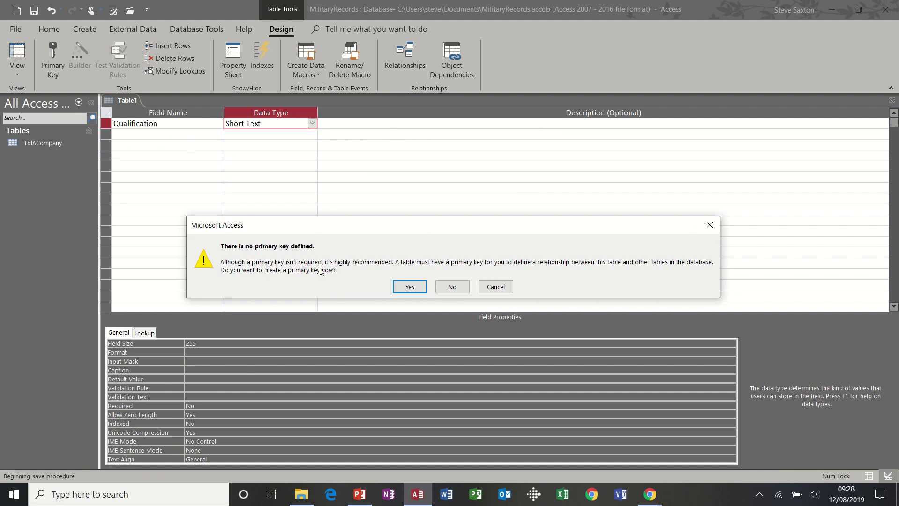
click(412, 288)
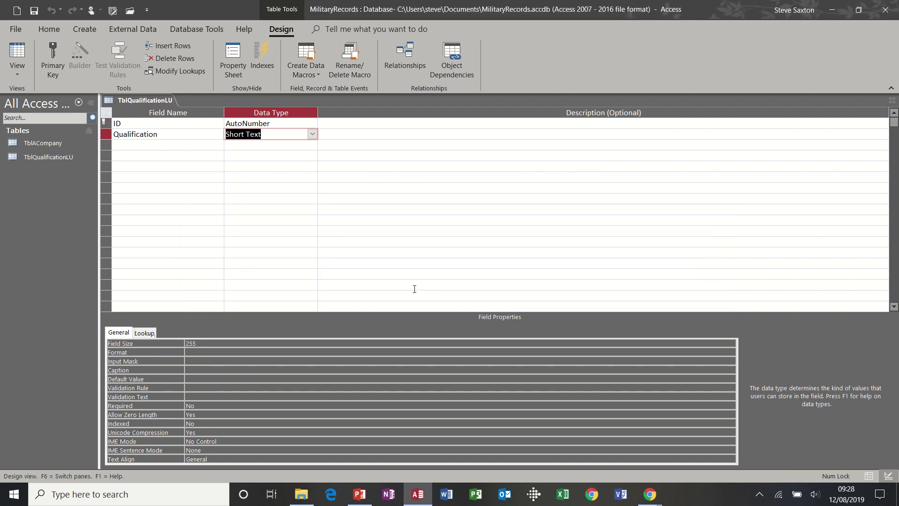
Step: Delete the ID primary key field from TblQualificationLU and save the table
click(106, 123)
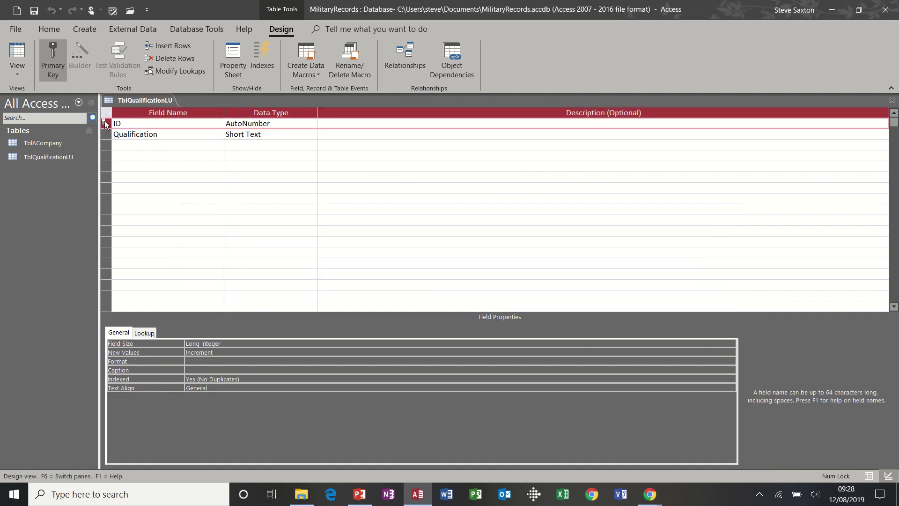
key(Delete)
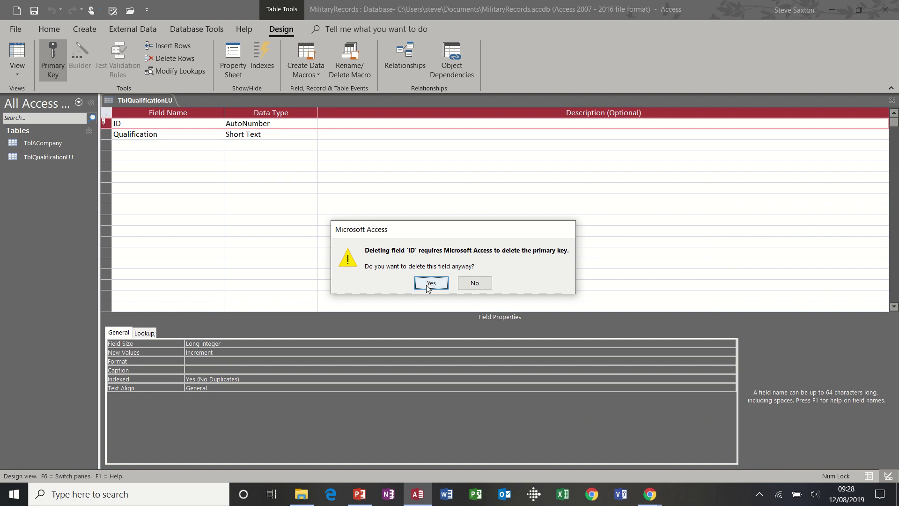
click(431, 283)
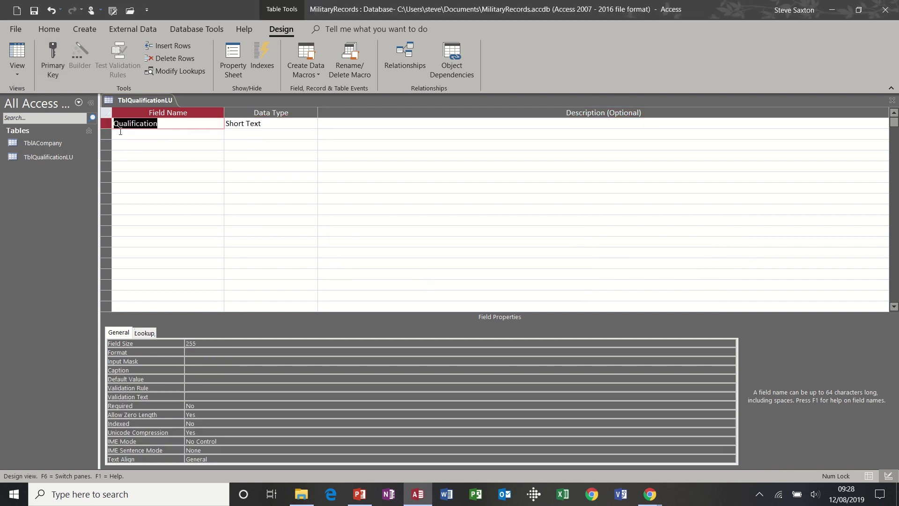
click(34, 10)
Step: In Datasheet view, enter Dvr, Sig, Comdr and Mech as the Qualification records and close TblQualificationLU
click(17, 52)
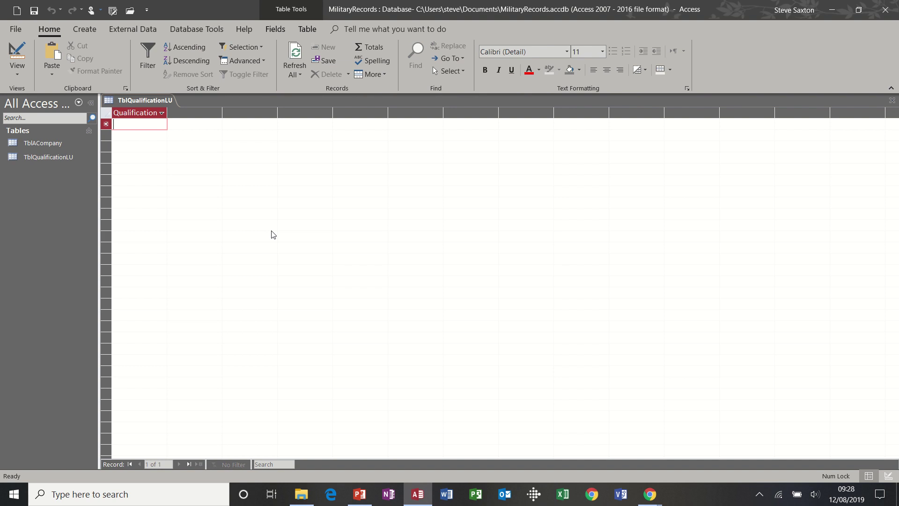
text(D)
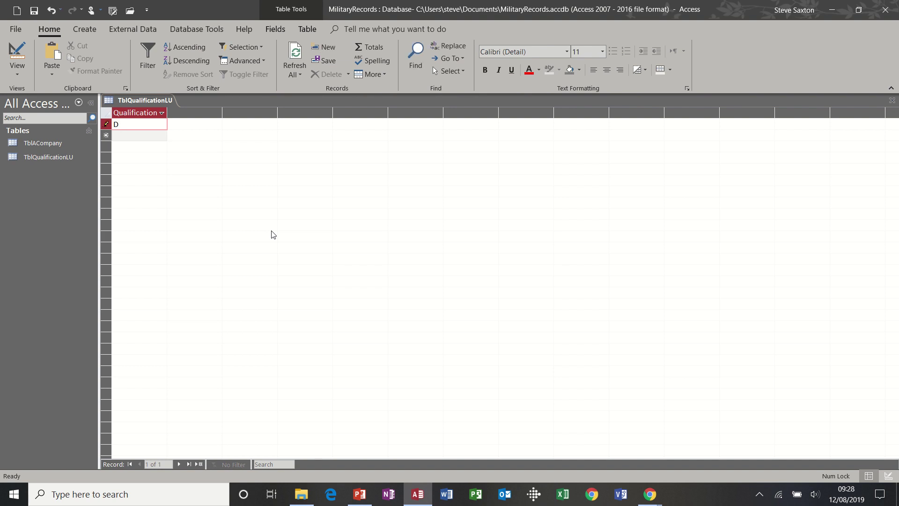
text(vr)
key(Return)
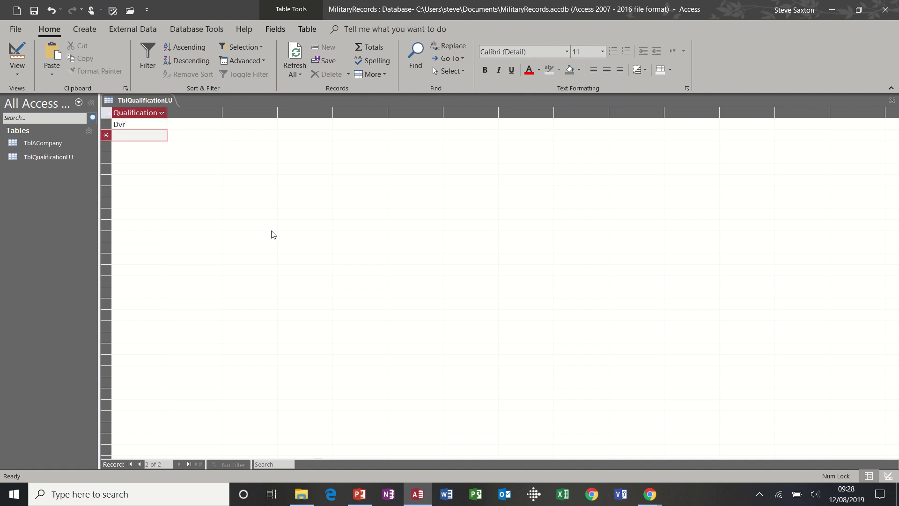
text(Sig)
key(Return)
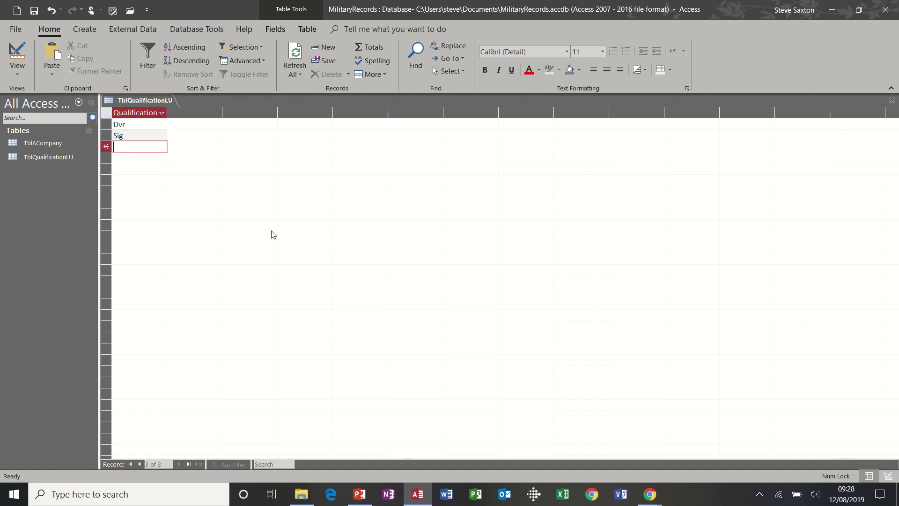
text(Condr)
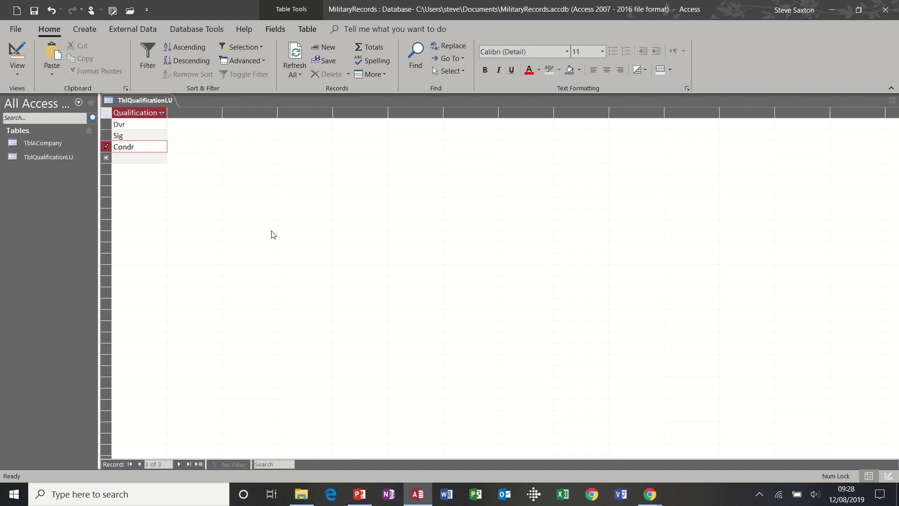
key(BackSpace)
key(BackSpace)
key(BackSpace)
text(mdr)
key(Return)
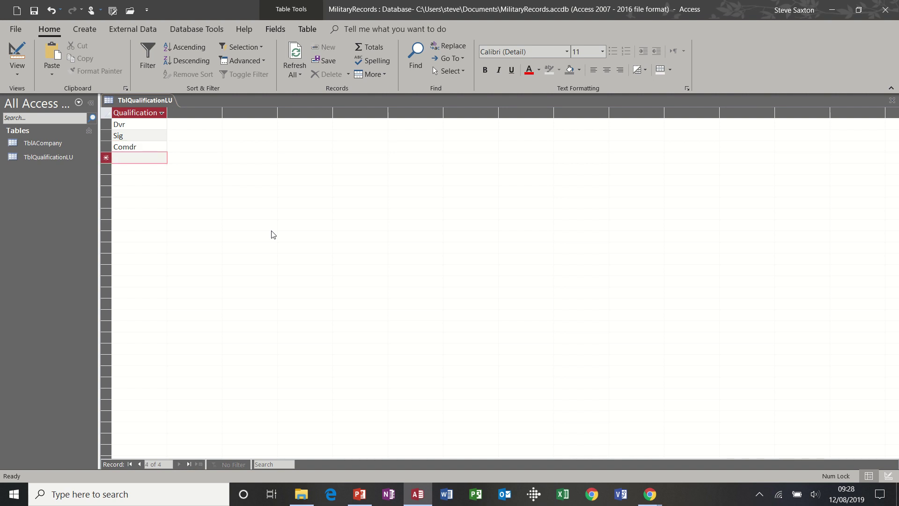
text(Mech)
click(891, 100)
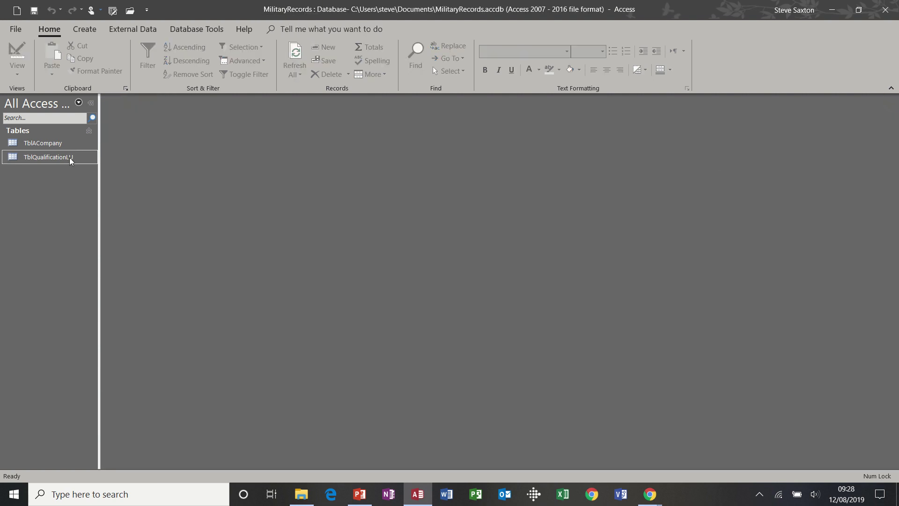
Step: Open TblACompany in Design view and set the Qualification field's lookup display control to Combo Box
click(52, 145)
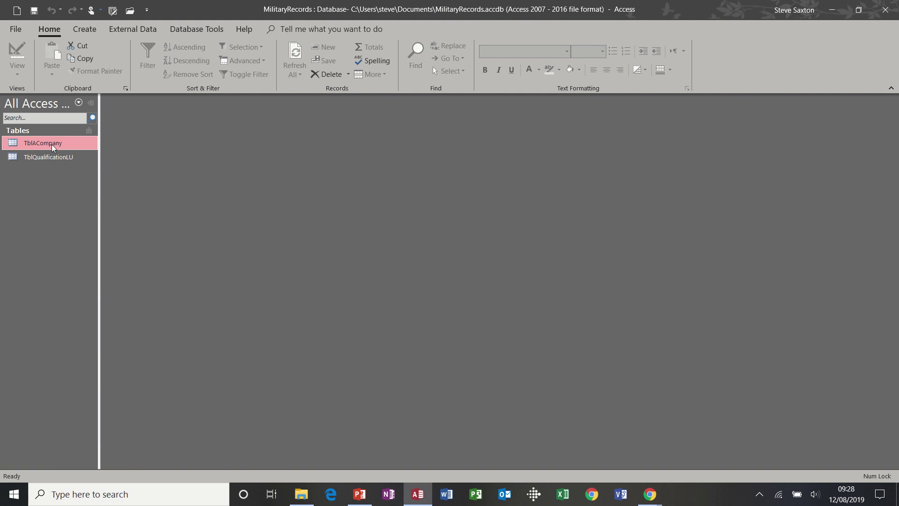
double_click(51, 144)
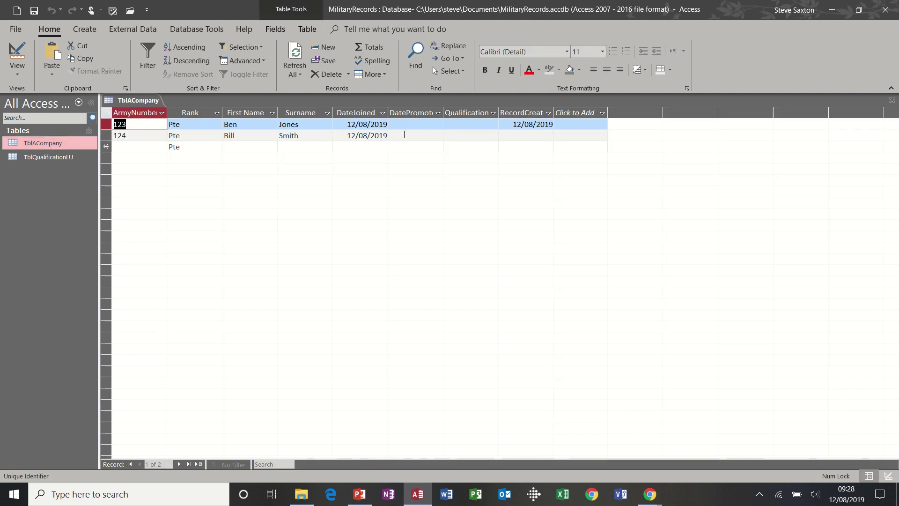
click(466, 124)
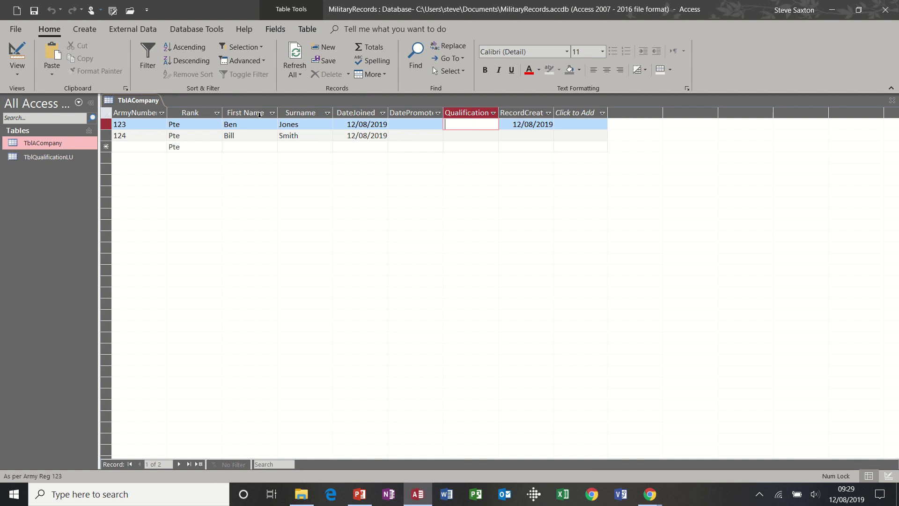
click(17, 56)
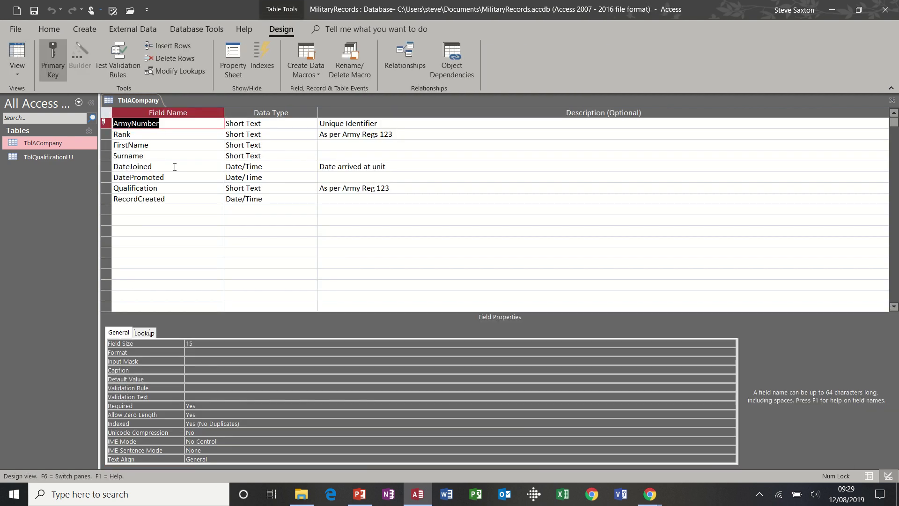
click(298, 191)
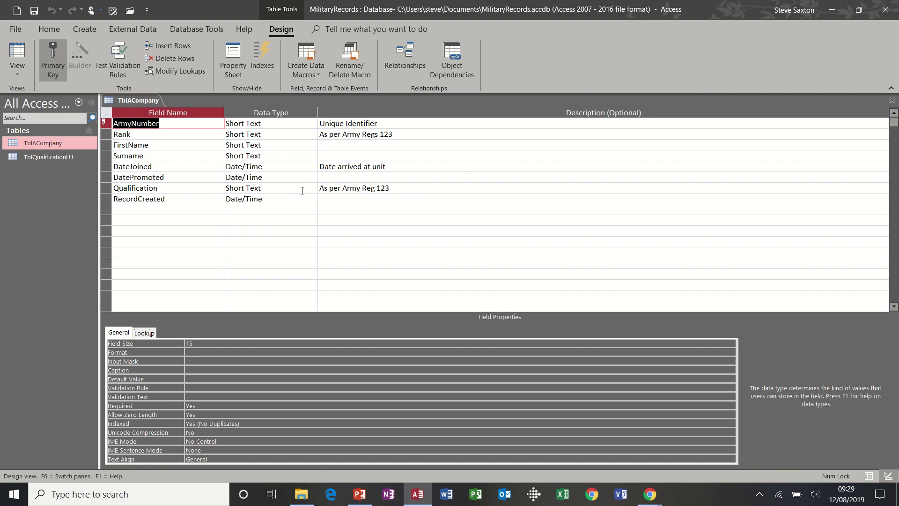
click(152, 337)
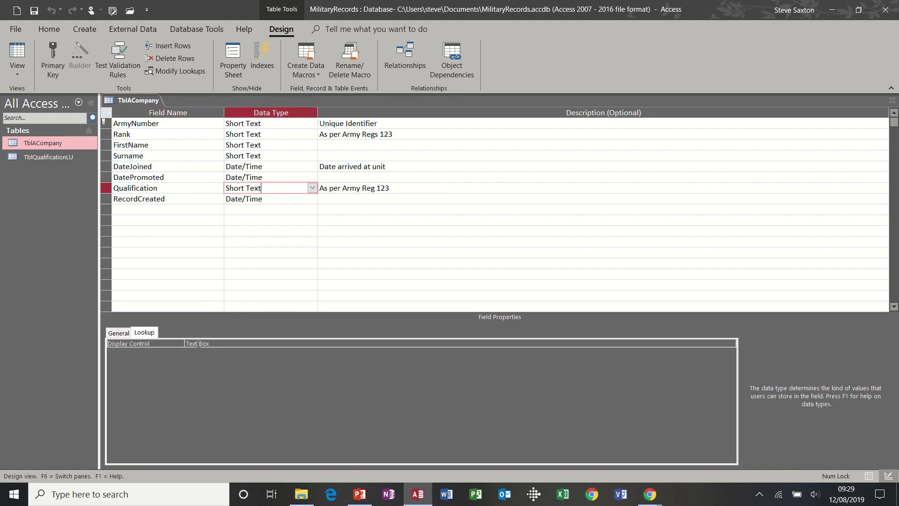
click(225, 344)
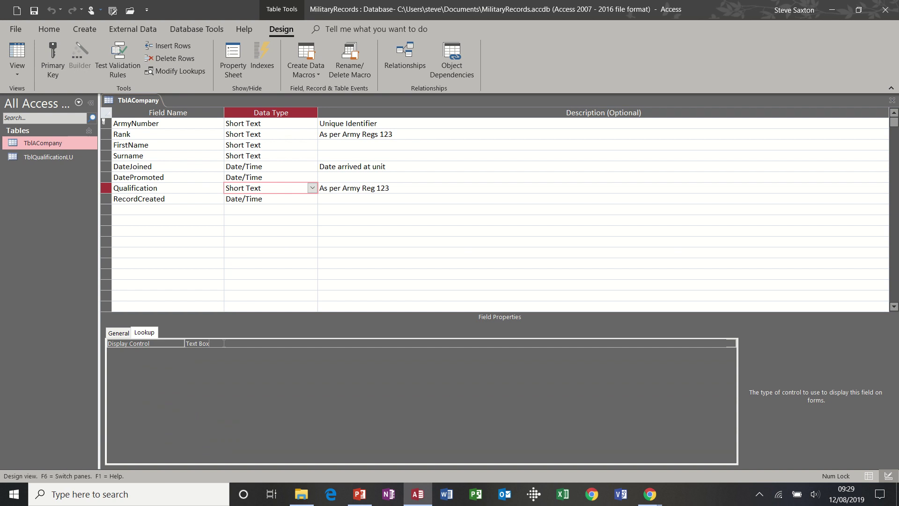
click(730, 344)
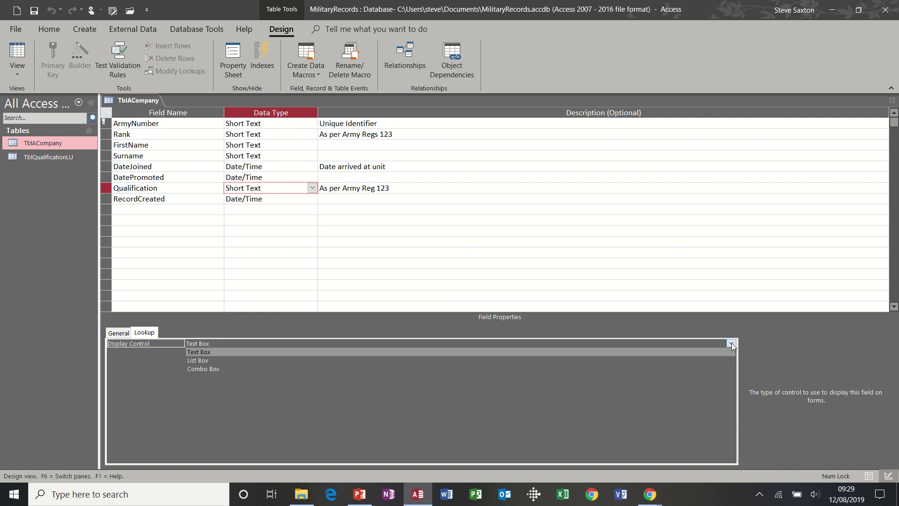
click(659, 369)
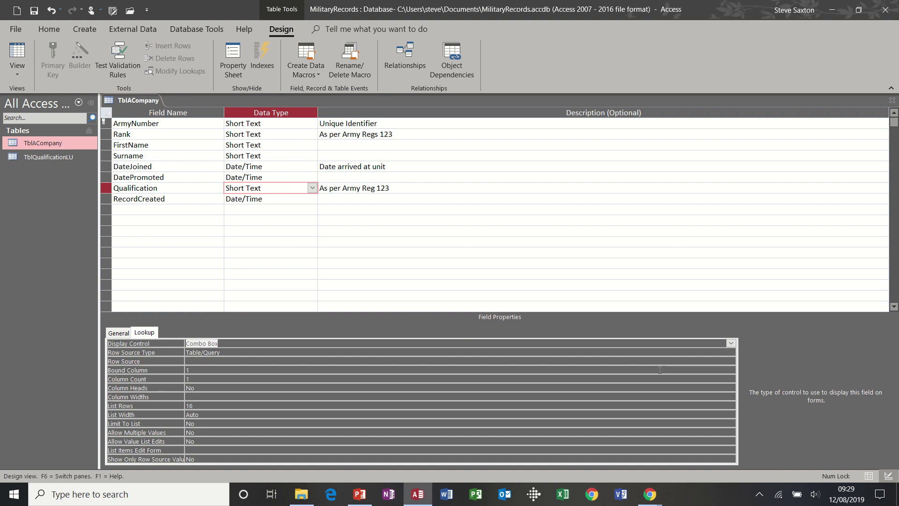
Step: Set the Qualification lookup's row source type to Table/Query and its row source to TblQualificationLU, and save the table
click(238, 352)
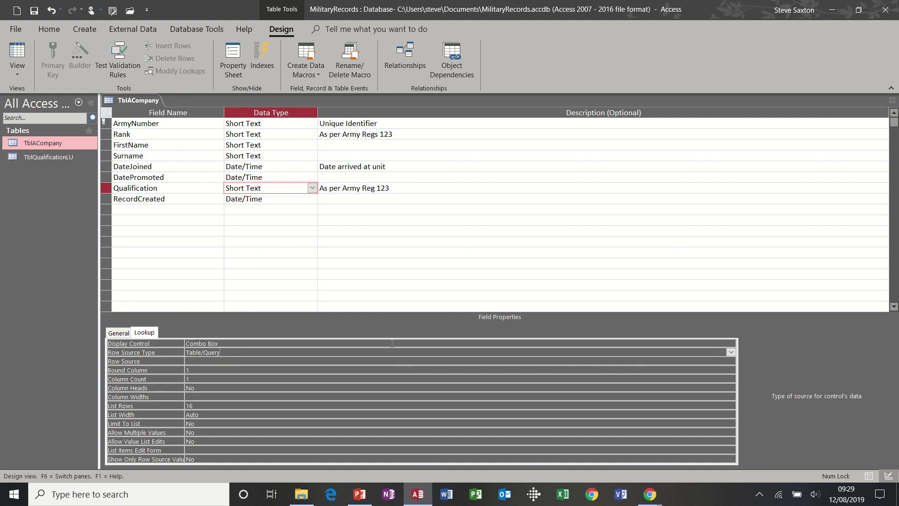
click(731, 353)
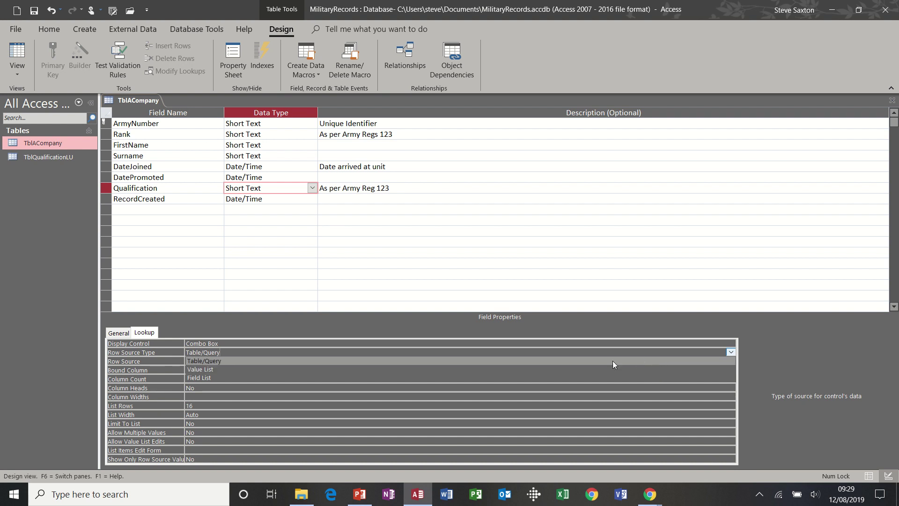
click(550, 362)
click(444, 361)
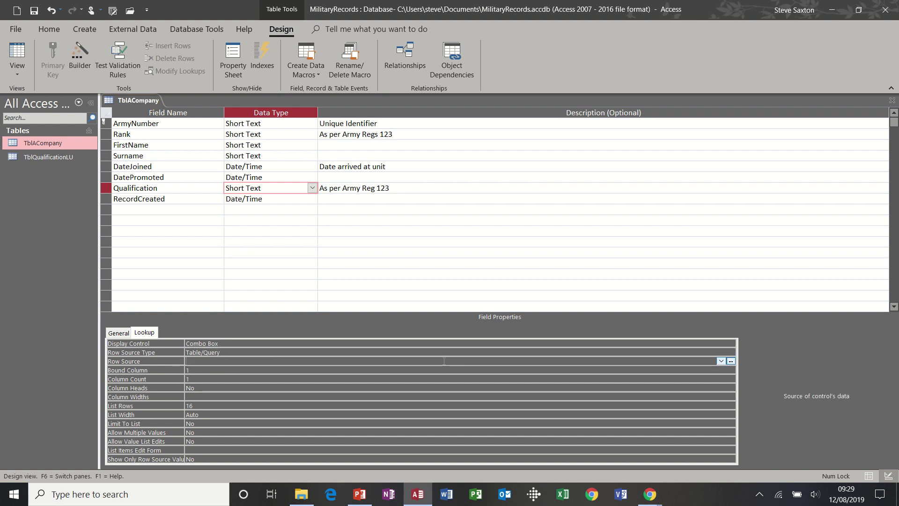
click(721, 361)
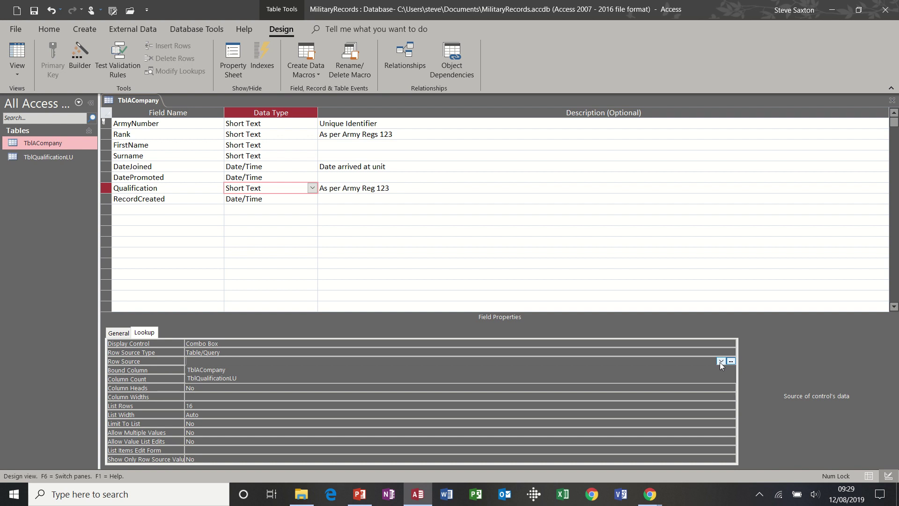
click(246, 379)
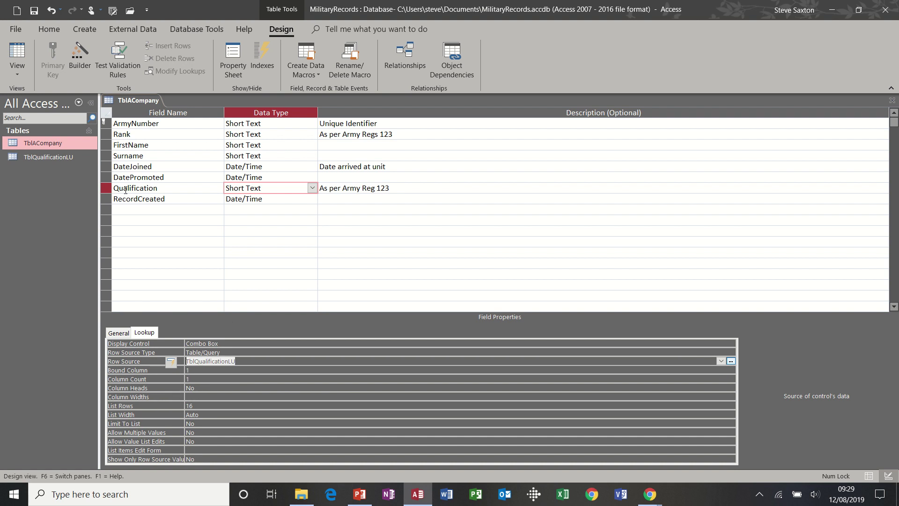
click(34, 10)
Step: In Datasheet view, choose the qualification Dvr for the first record and Sig for the second
click(18, 52)
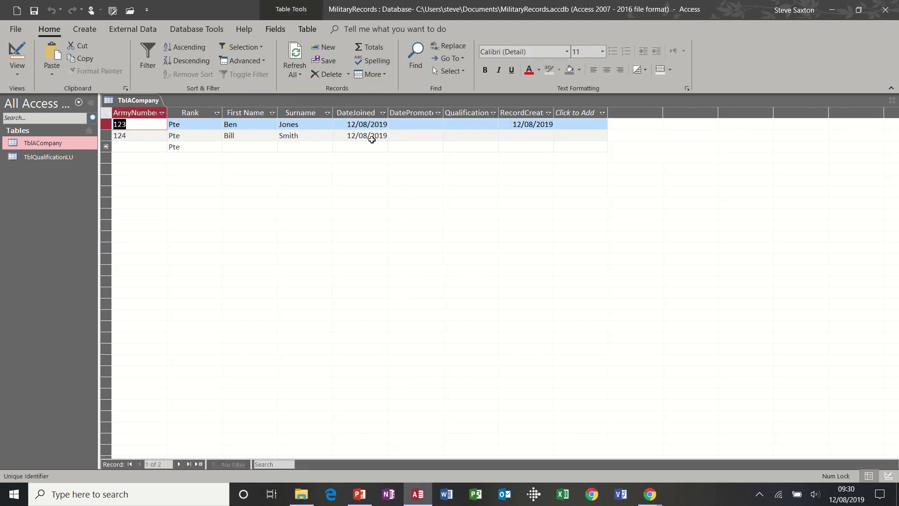
click(466, 123)
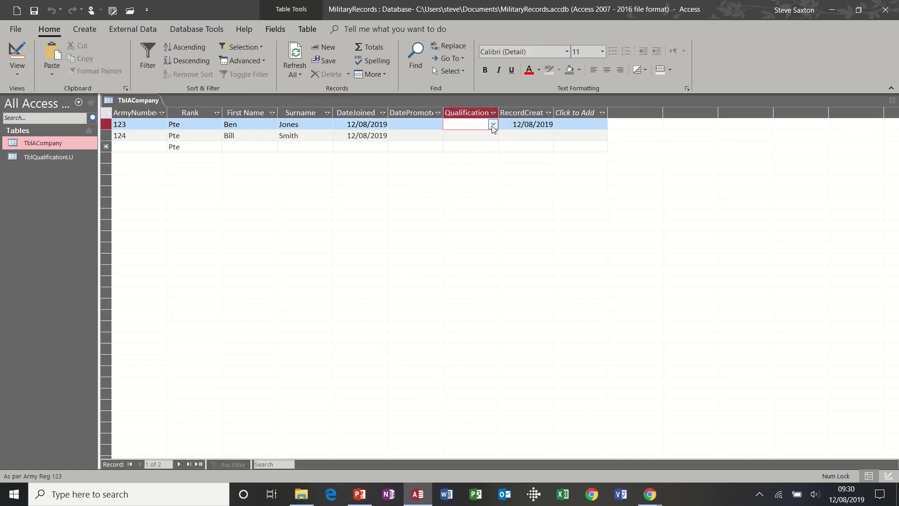
click(493, 125)
click(485, 135)
click(492, 136)
click(493, 136)
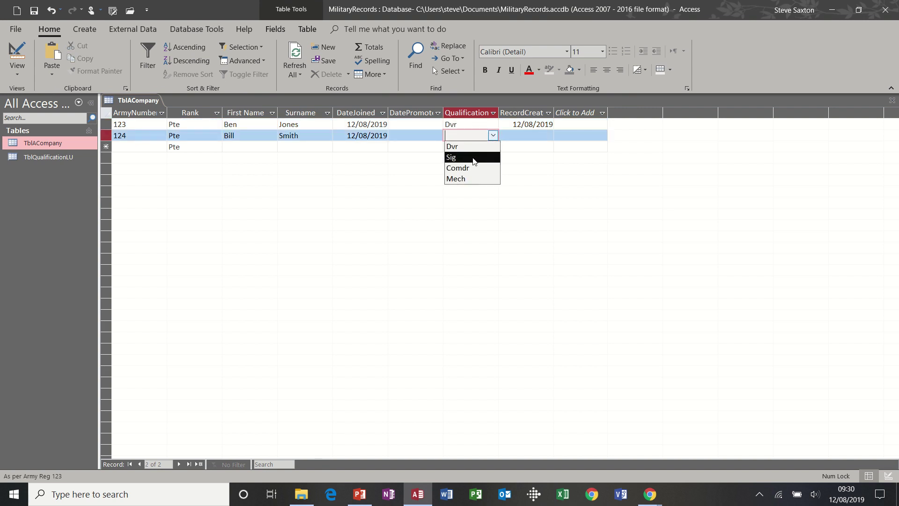
click(487, 156)
Step: Set RecordCreated to 12/08/2019 in the second record and commit it
click(518, 139)
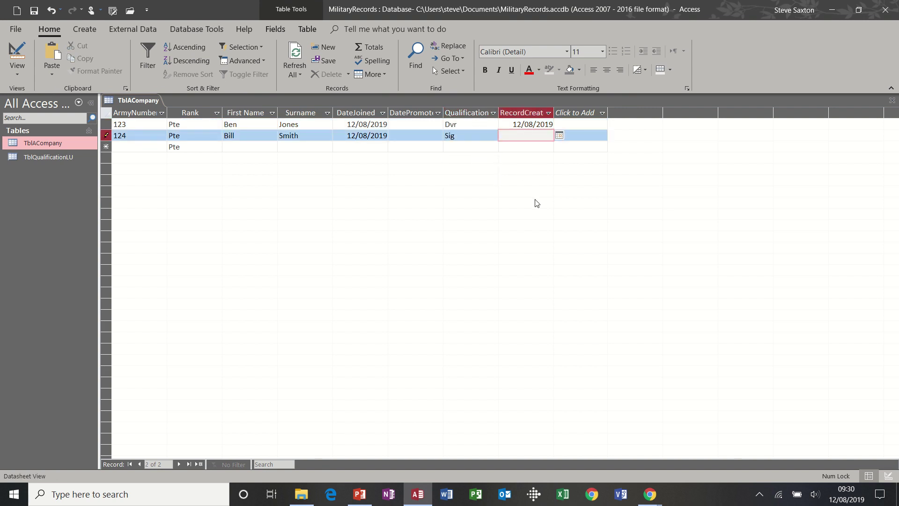
key(ctrl+semicolon)
click(476, 145)
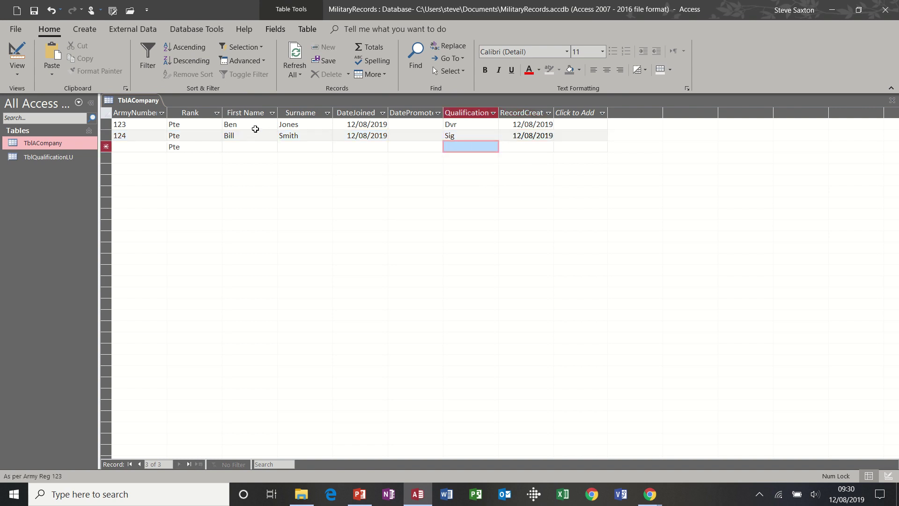